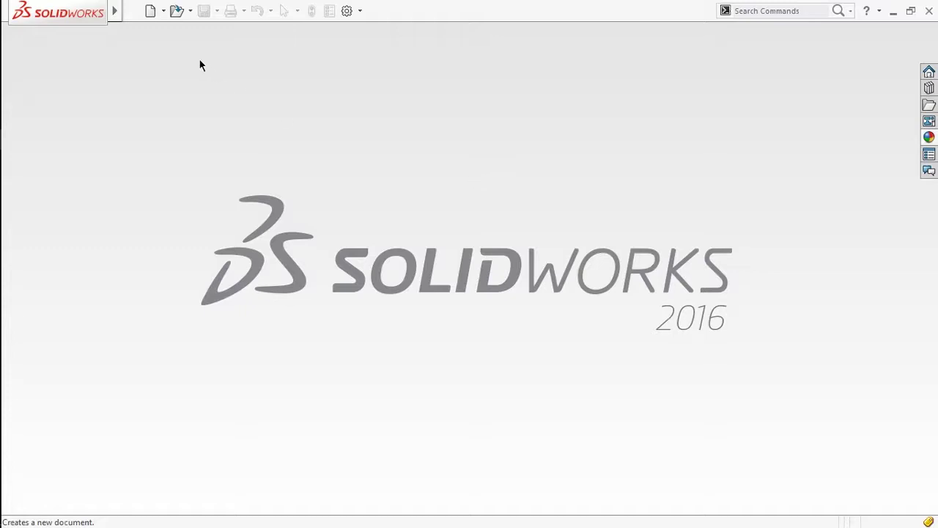
Start a new part and draw a vertical line through the origin on the Front plane.
left_click(150, 12)
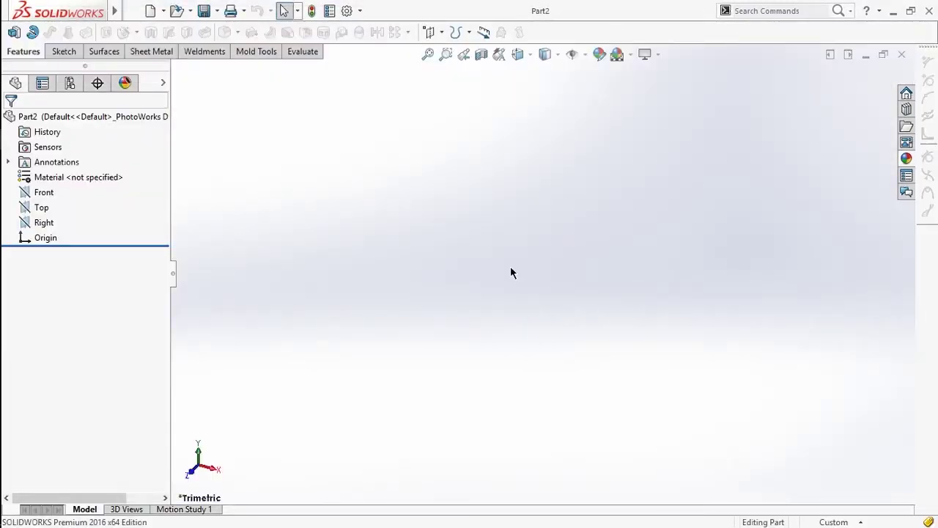
left_click(460, 151)
key("s")
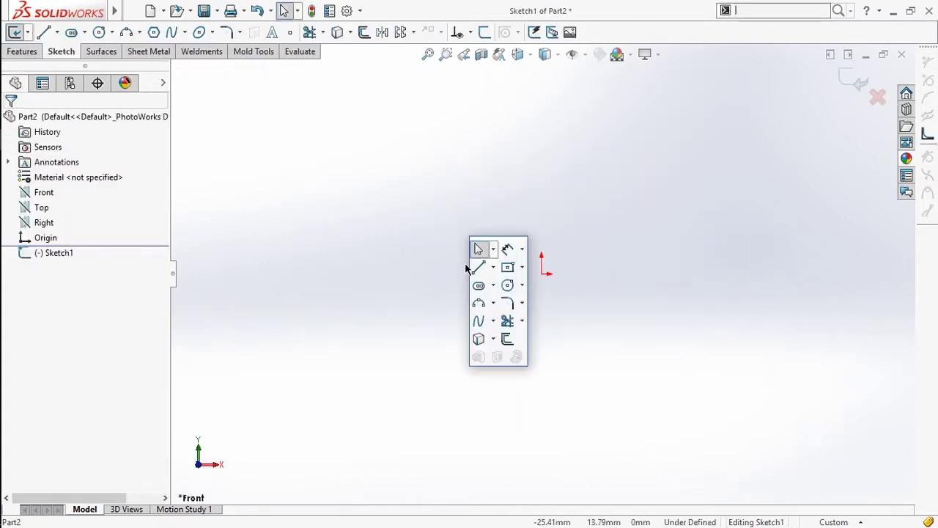
left_click(478, 268)
left_click(542, 149)
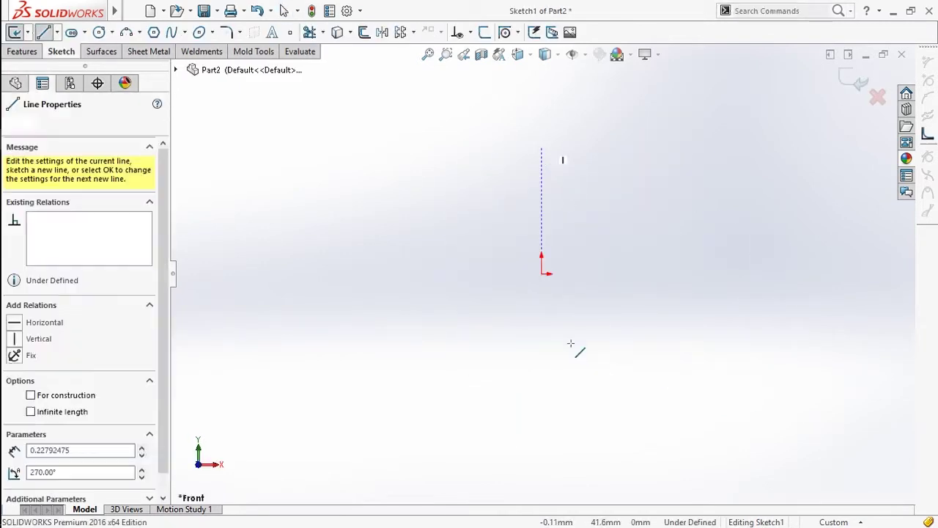
left_click(540, 381)
key("Escape")
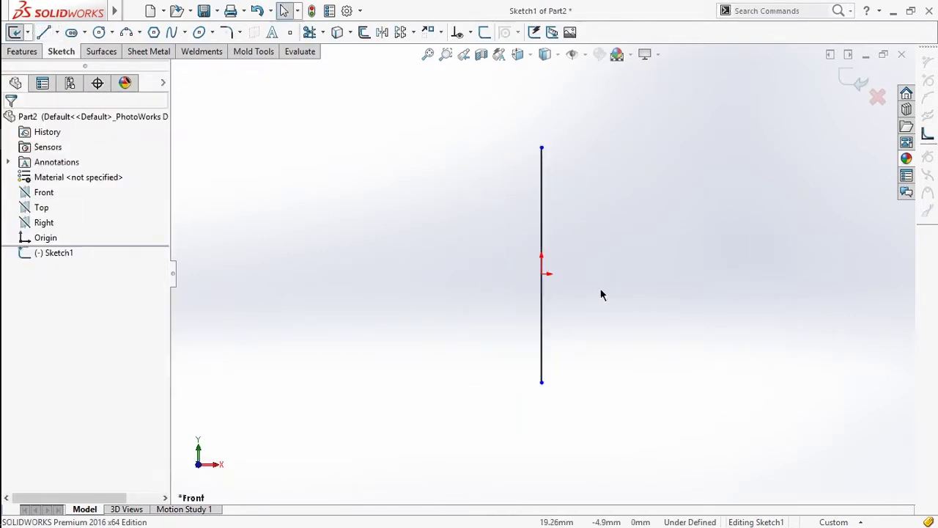
Draw a horizontal line across the vertical line's lower end.
key("s")
left_click(623, 316)
left_click(377, 382)
left_click(774, 381)
key("Escape")
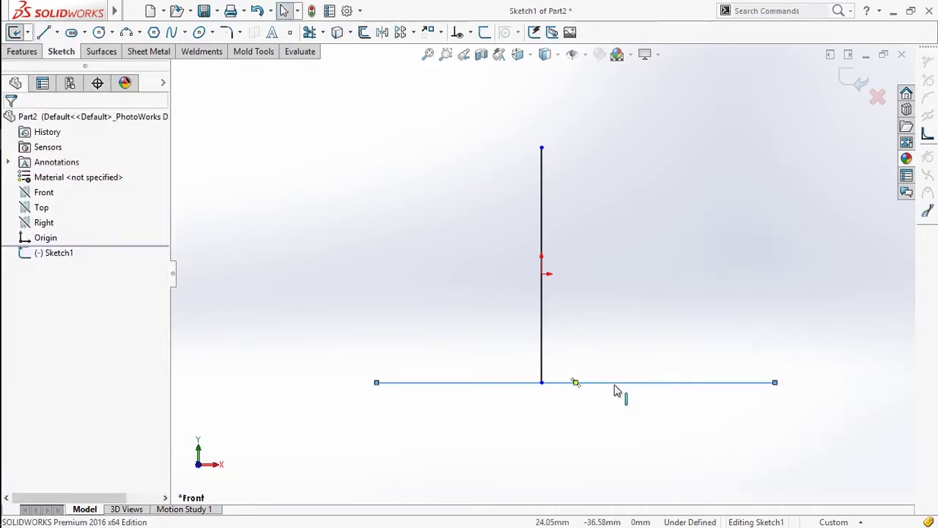
Make the vertical line's lower end the horizontal line's midpoint, then convert both lines to construction lines.
left_click(555, 382)
left_click(542, 382)
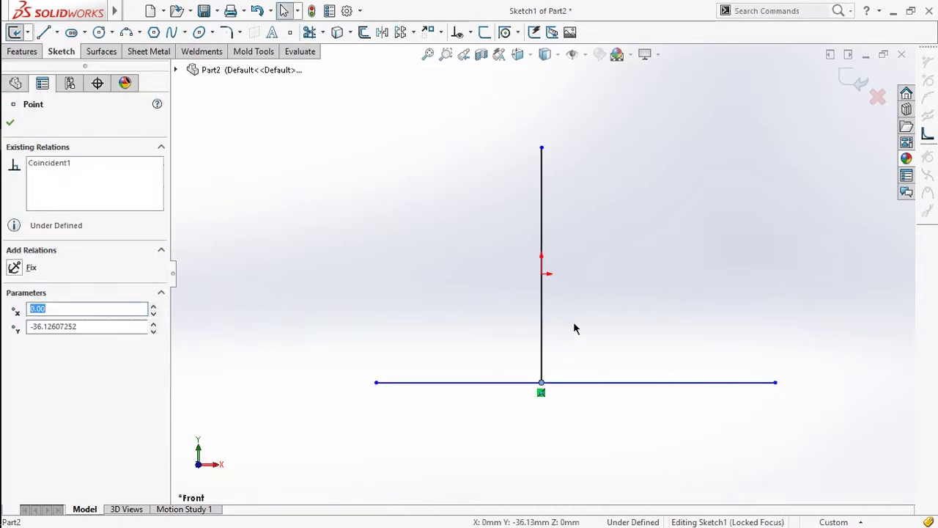
key("Escape")
left_click(585, 383)
left_click(541, 382, "ctrl")
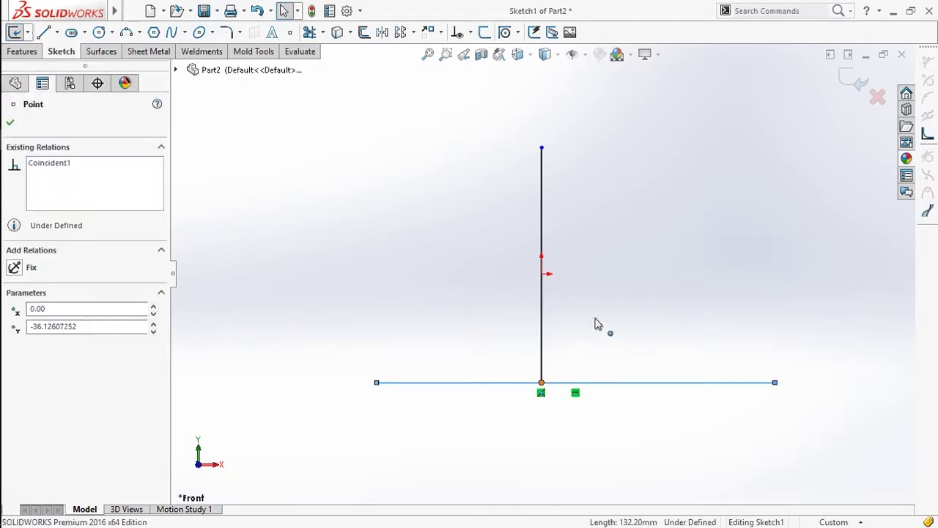
left_click(577, 324)
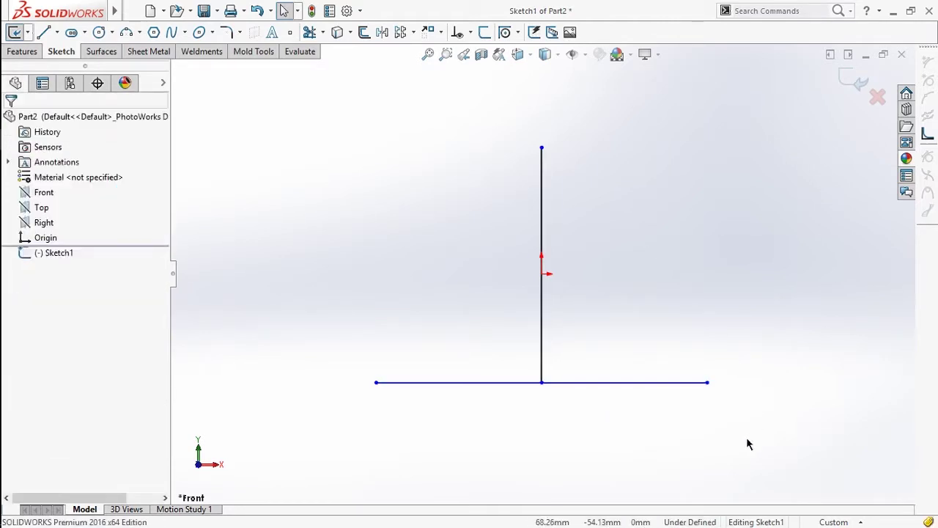
left_click_drag(743, 437, 457, 329)
right_click_drag(662, 255, 691, 201)
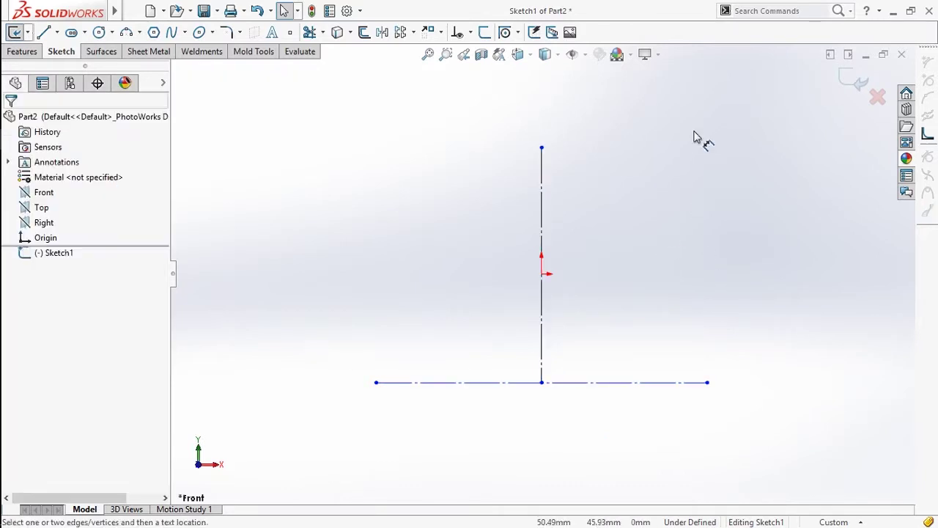
Dimension the horizontal construction line to 171 and the vertical one to 368.
left_click(614, 414)
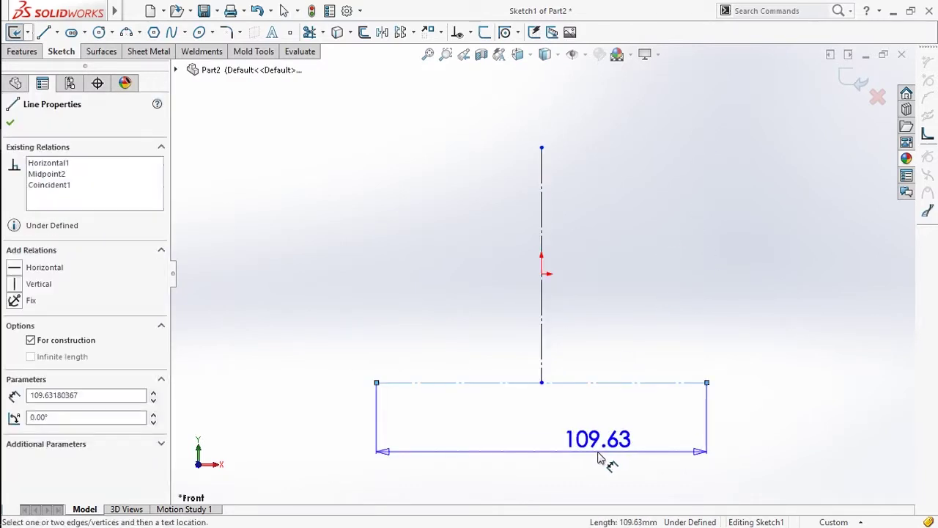
left_click(600, 458)
type("171")
key("Return")
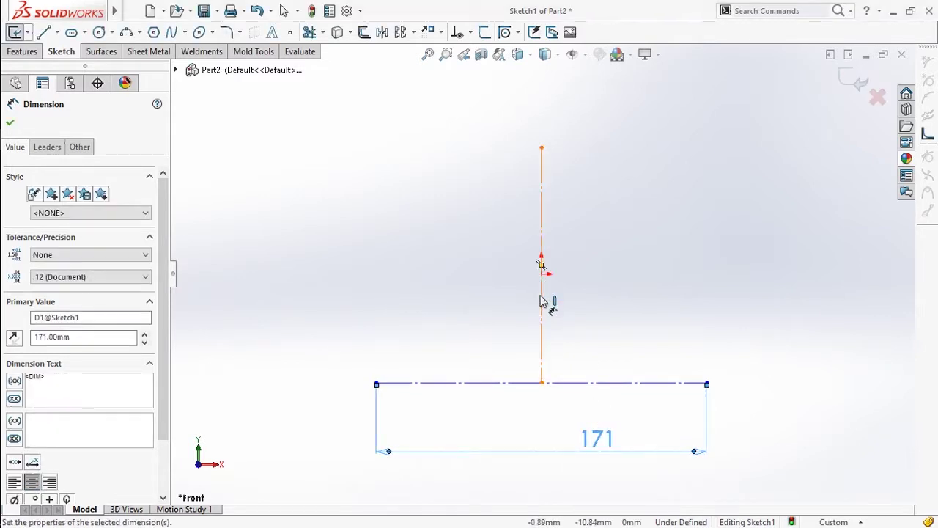
left_click(540, 301)
left_click(446, 293)
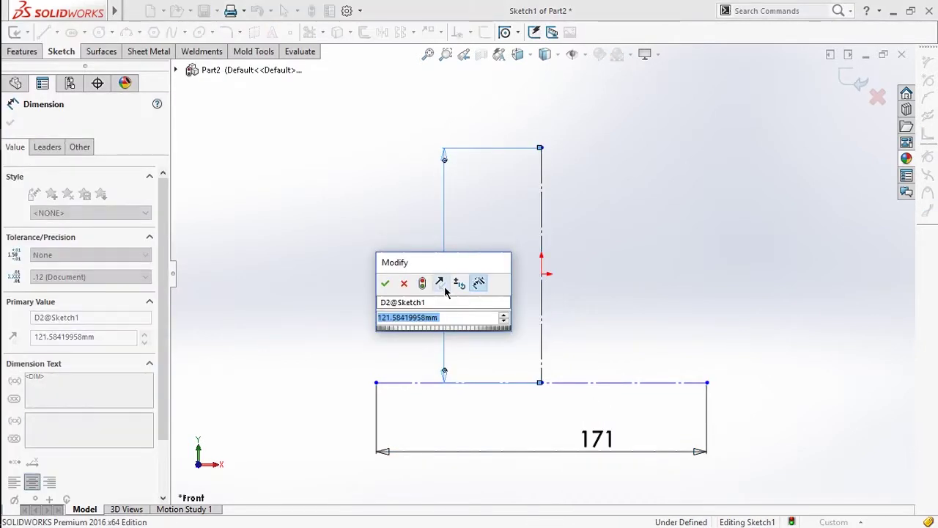
type("3")
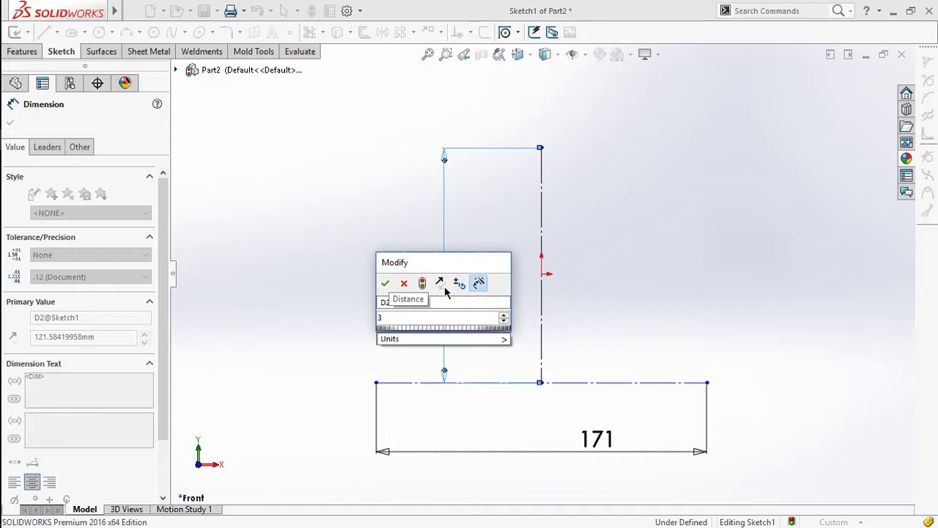
key("Return")
key("Escape")
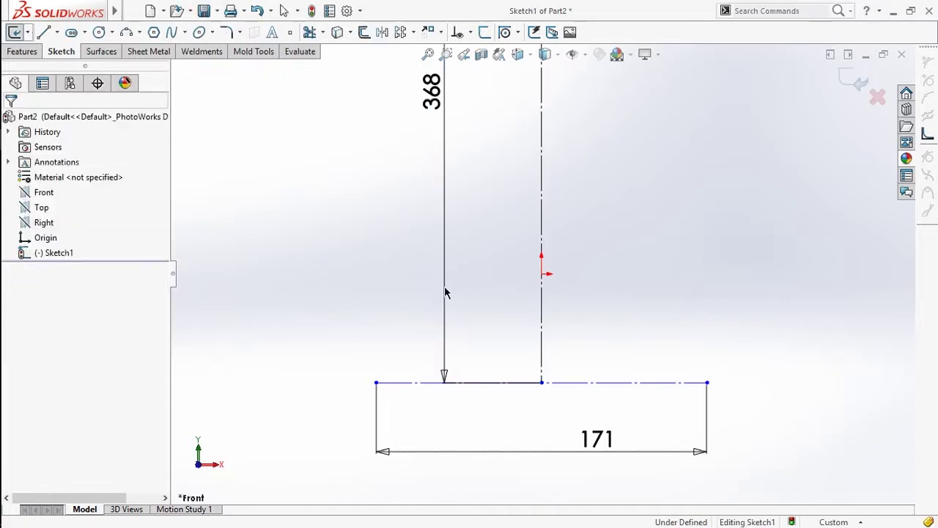
Zoom to fit the whole sketch and dismiss the download pop-up.
scroll(561, 286, "up", 3)
key("f")
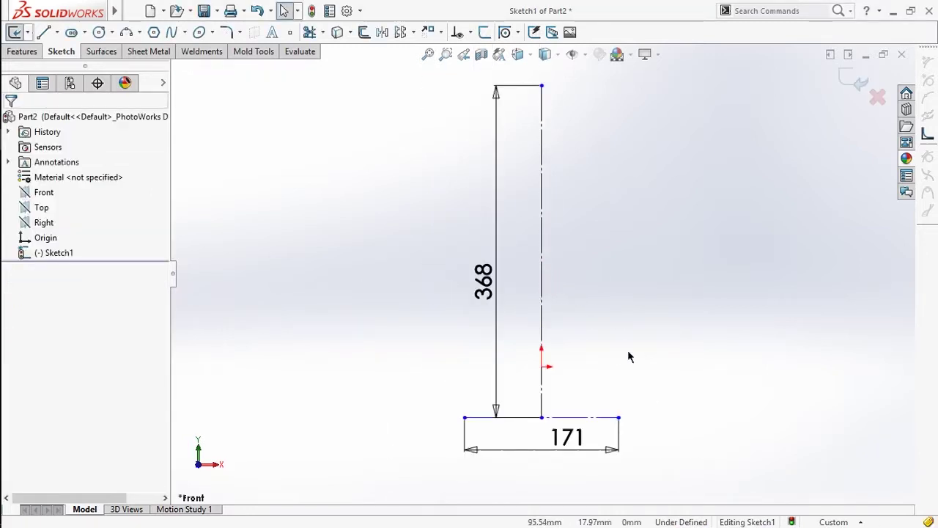
left_click(571, 323)
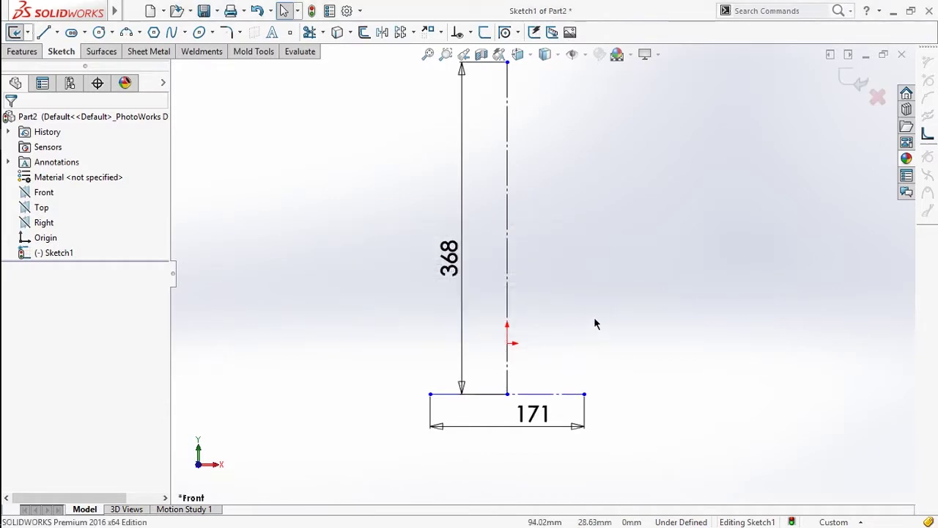
key("s")
left_click(659, 381)
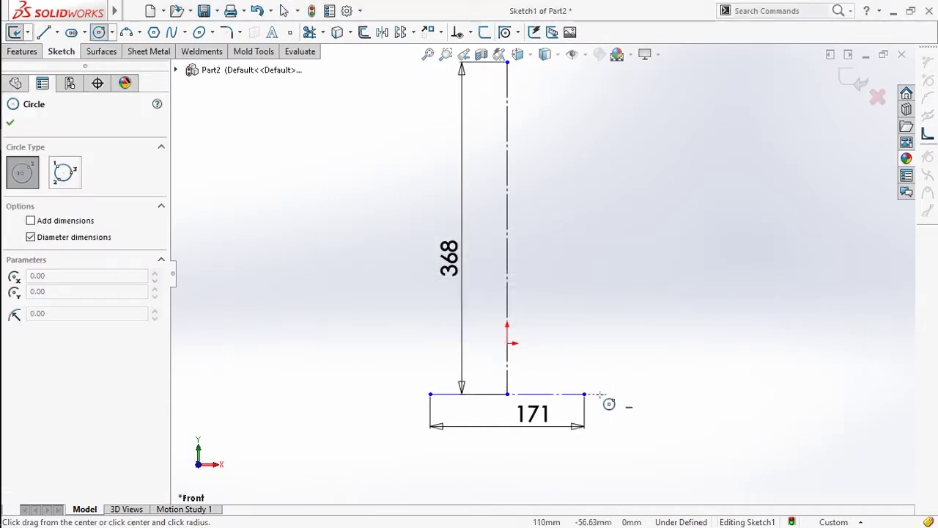
Draw a circle at the horizontal line's right end and dimension it Ø22.
left_click(553, 395)
left_click(584, 394)
key("Escape")
left_click(576, 373)
left_click(660, 351)
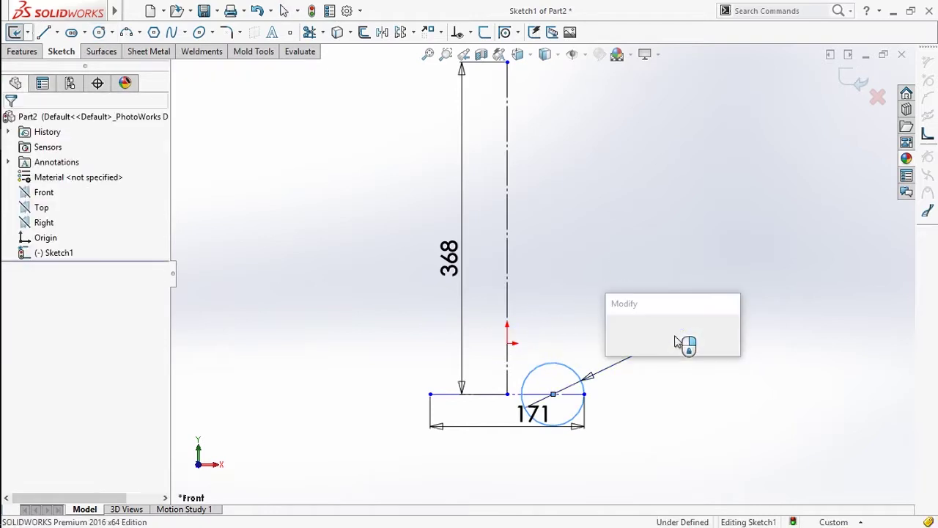
type("22")
key("Return")
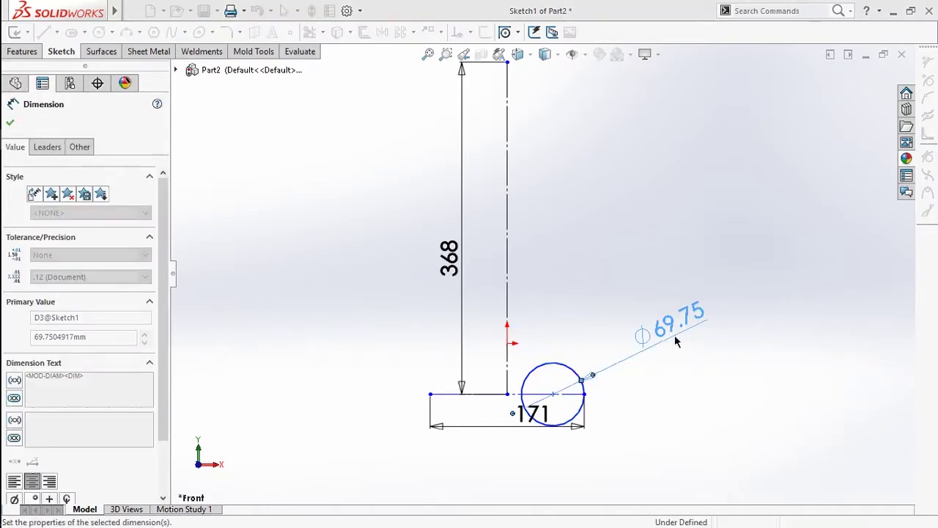
scroll(595, 391, "down", 1)
scroll(579, 384, "down", 3)
scroll(517, 365, "up", 3)
middle_click_drag(519, 162, 535, 252, "ctrl")
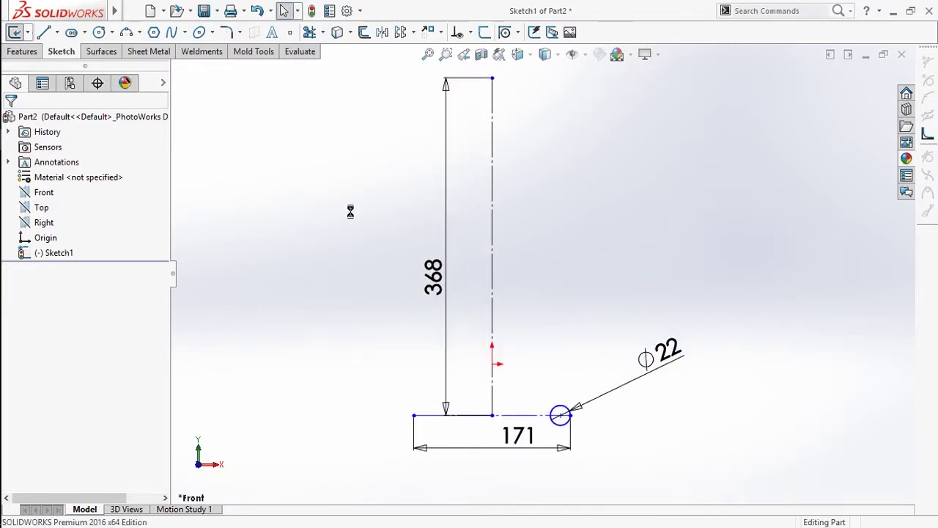
In a second Front-plane sketch, draw the vertical path line down to the horizontal centreline.
left_click(45, 192)
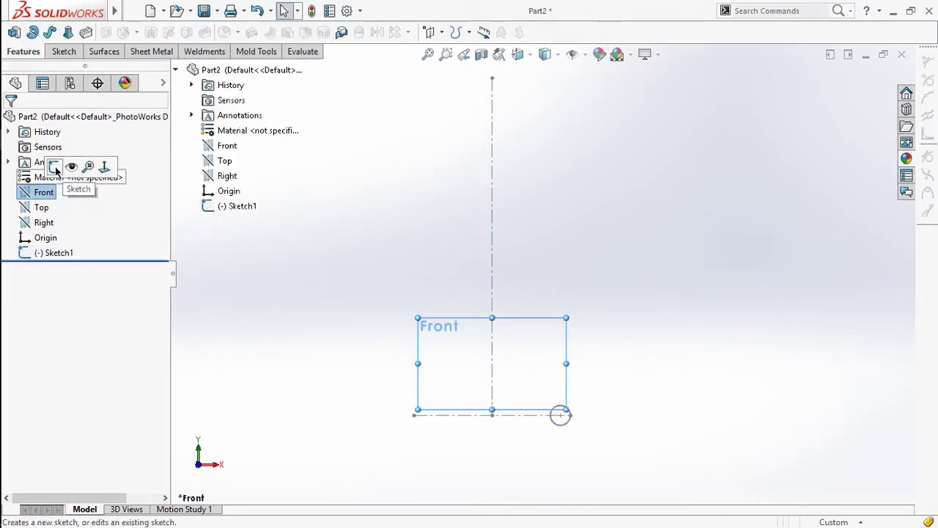
left_click(55, 167)
key("s")
key("l")
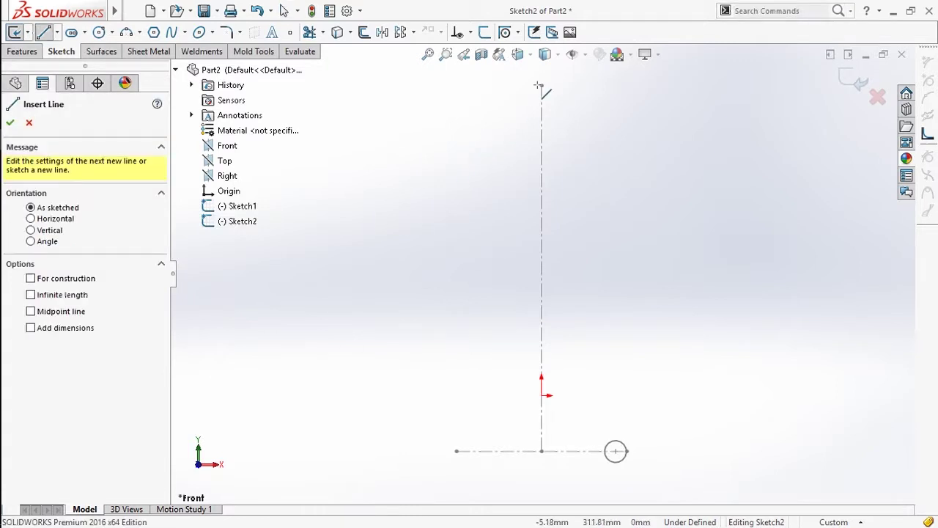
left_click(543, 86)
left_click(541, 450)
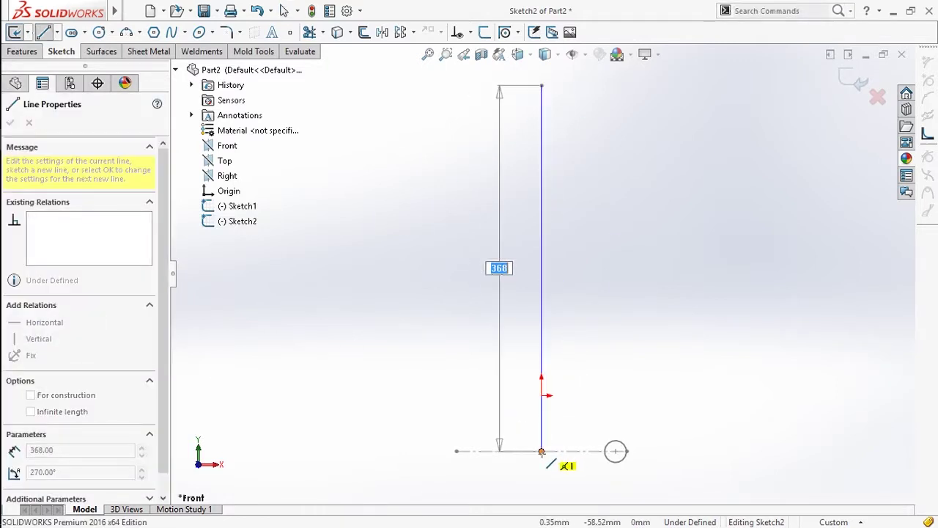
key("Escape")
key("ctrl+b")
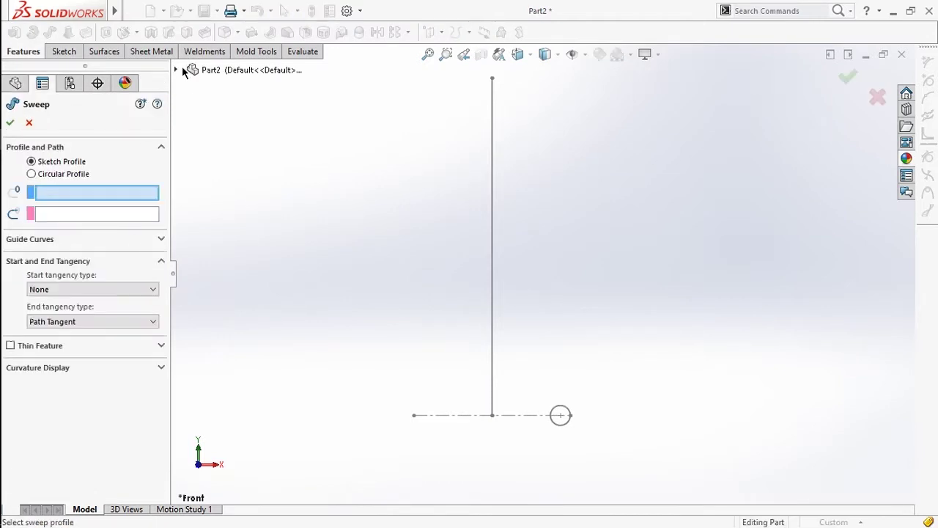
Sweep Sketch1 along Sketch2 with a specified twist of 10 revolutions, then view isometrically.
left_click(177, 69)
left_click(237, 206)
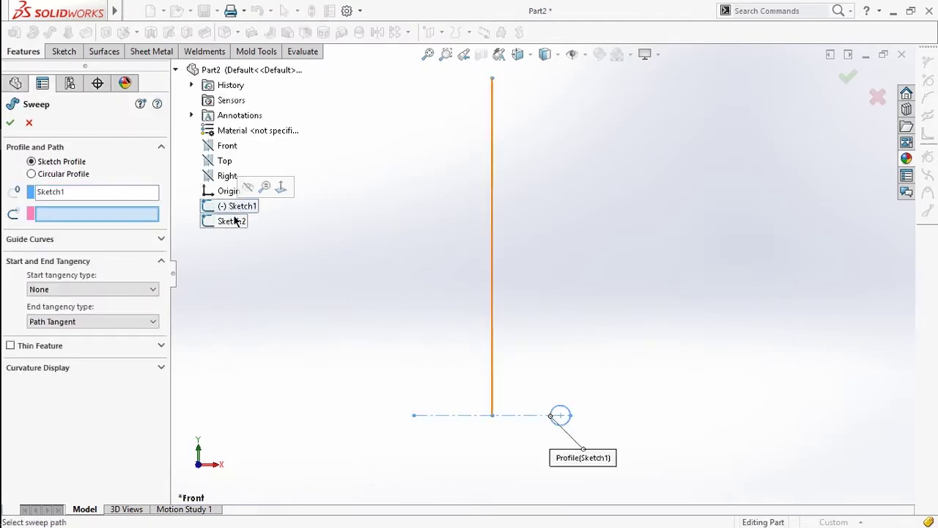
left_click(230, 221)
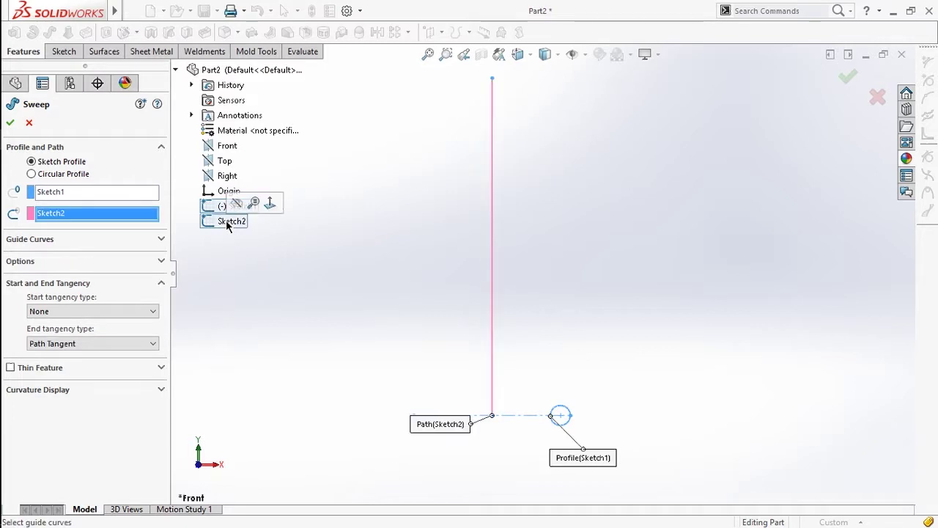
left_click(40, 263)
left_click(85, 317)
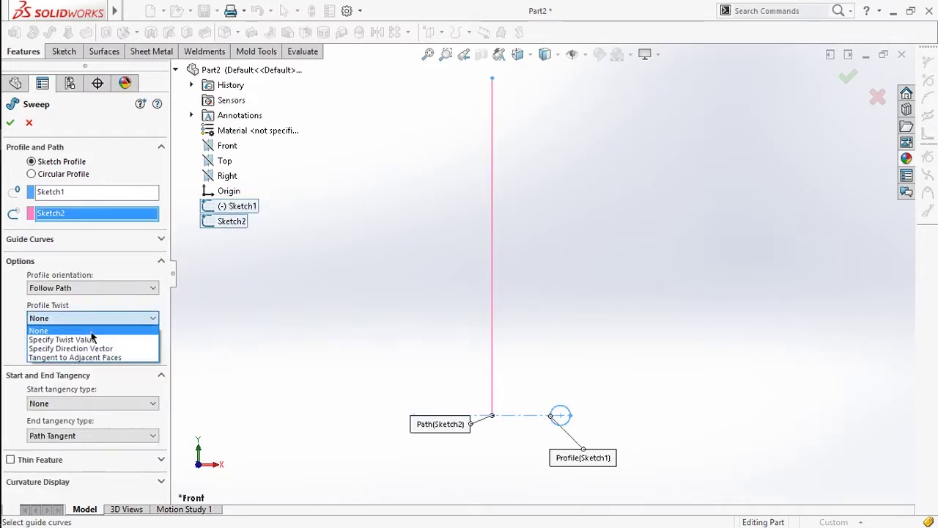
left_click(85, 339)
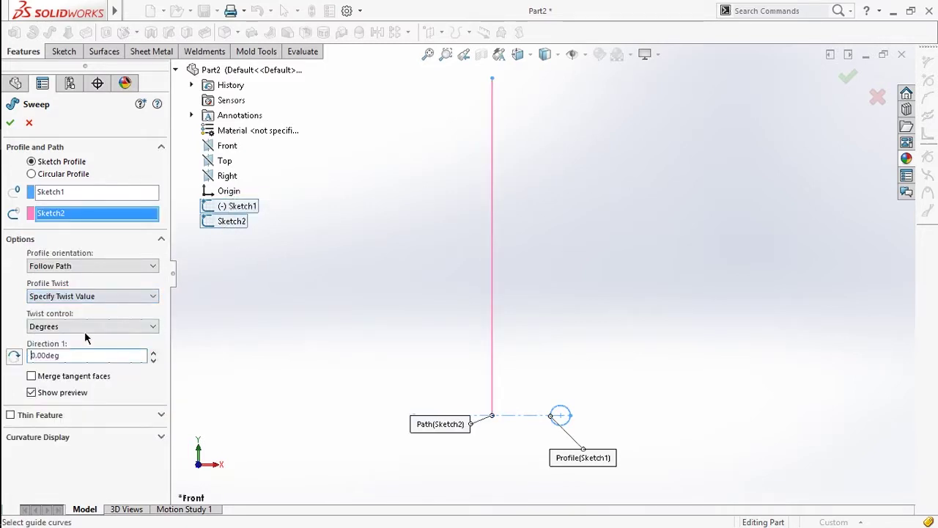
left_click(91, 330)
left_click(87, 356)
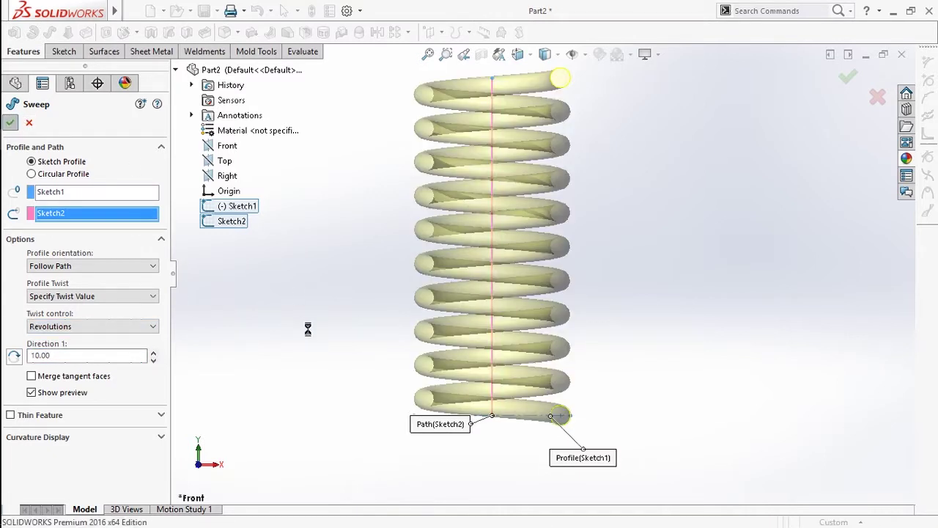
key("ctrl+7")
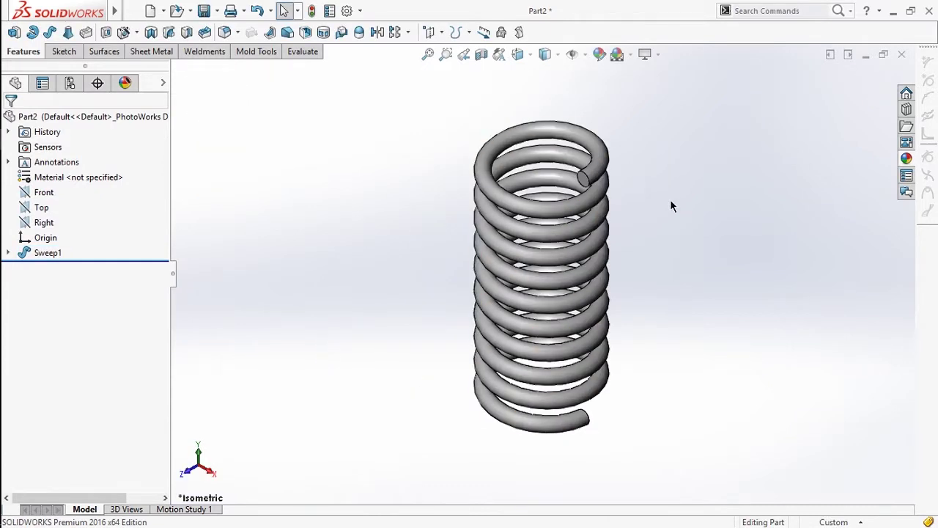
Inspect the spring, then sketch a circle centred on the origin on the Top plane.
key("s")
middle_click_drag(368, 306, 475, 178)
key("ctrl+7")
left_click(41, 212)
left_click(44, 190)
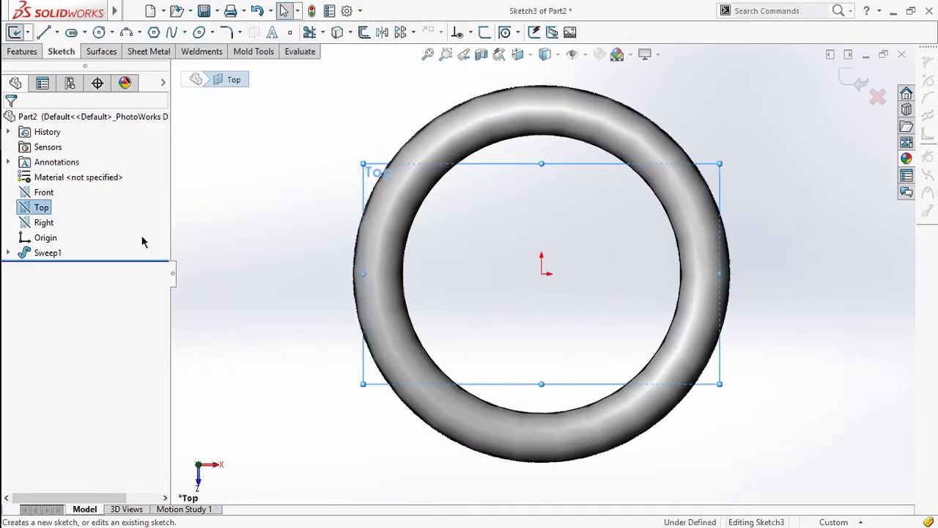
key("s")
left_click(305, 327)
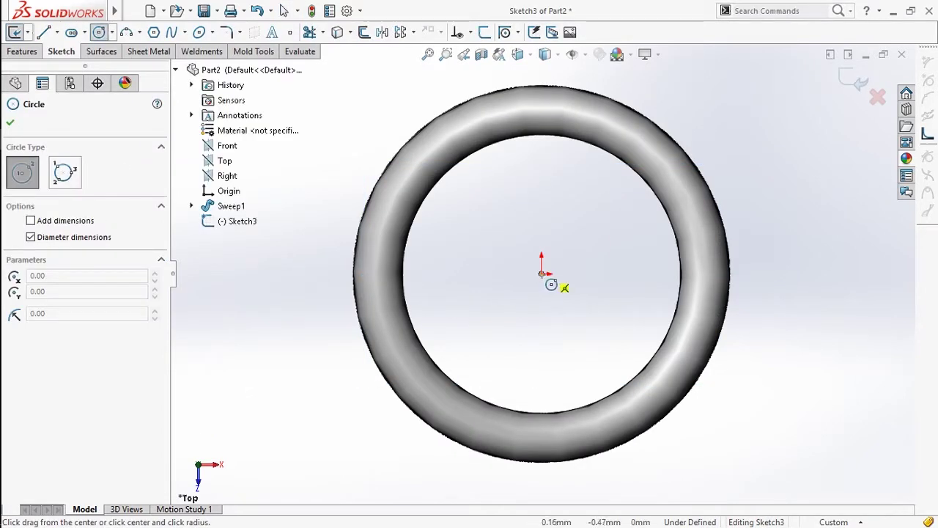
left_click(541, 273)
left_click(594, 274)
key("Escape")
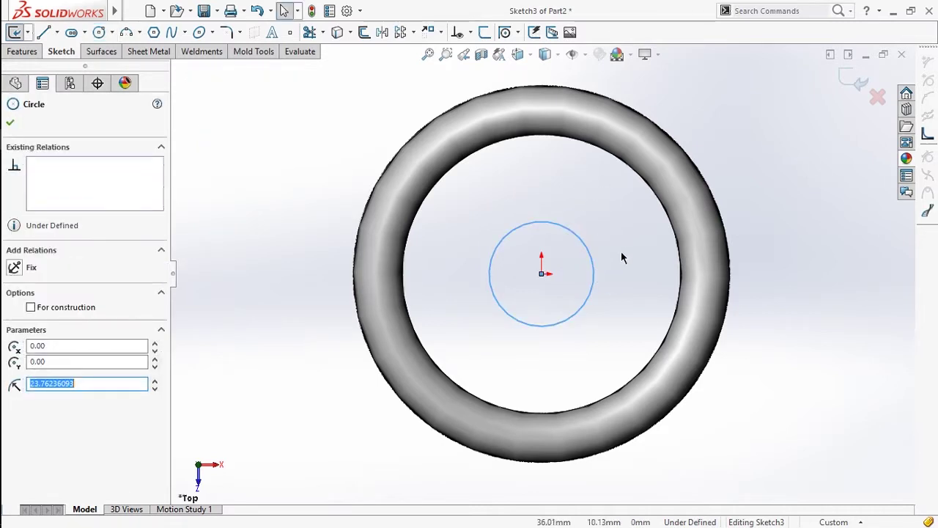
Dimension the circle to Ø171, exit the sketch and return to the isometric view.
right_click_drag(623, 257, 608, 205)
left_click(567, 207)
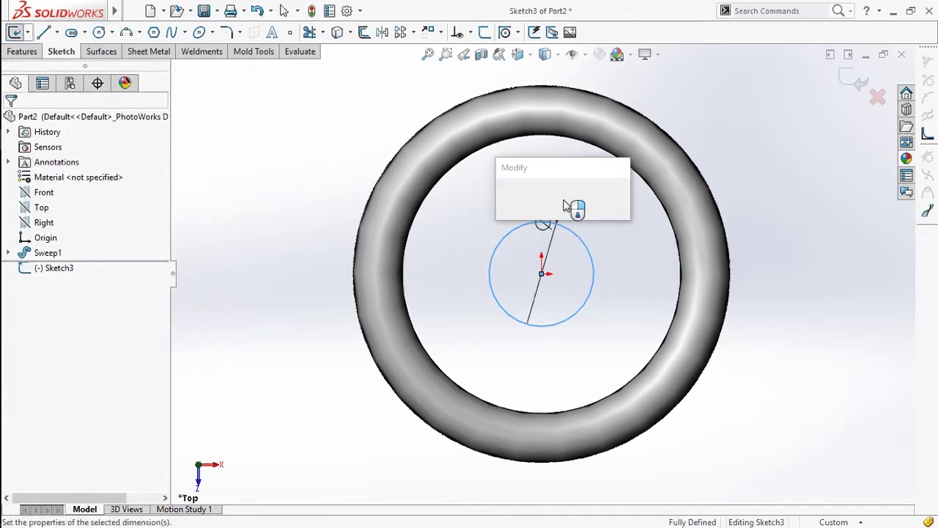
type("171")
key("Return")
key("Escape")
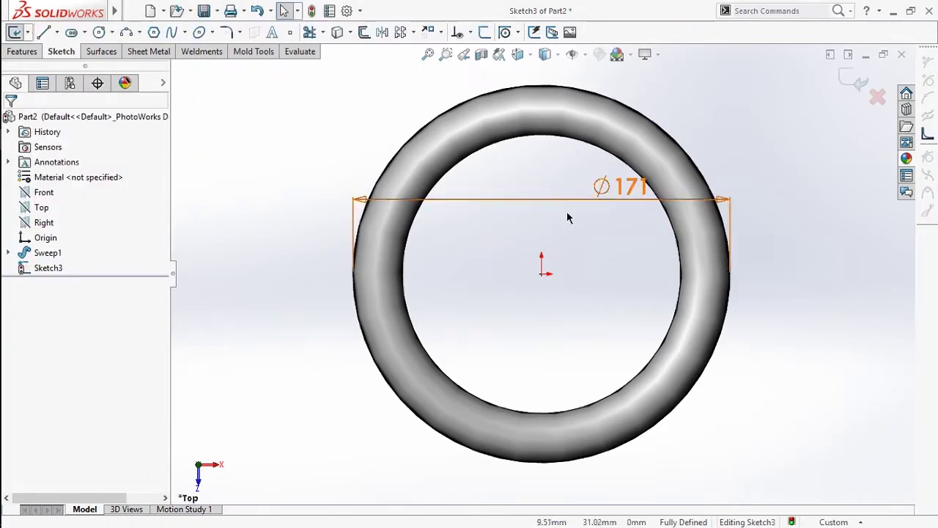
key("ctrl+7")
key("d")
left_click(679, 312)
left_click(9, 252)
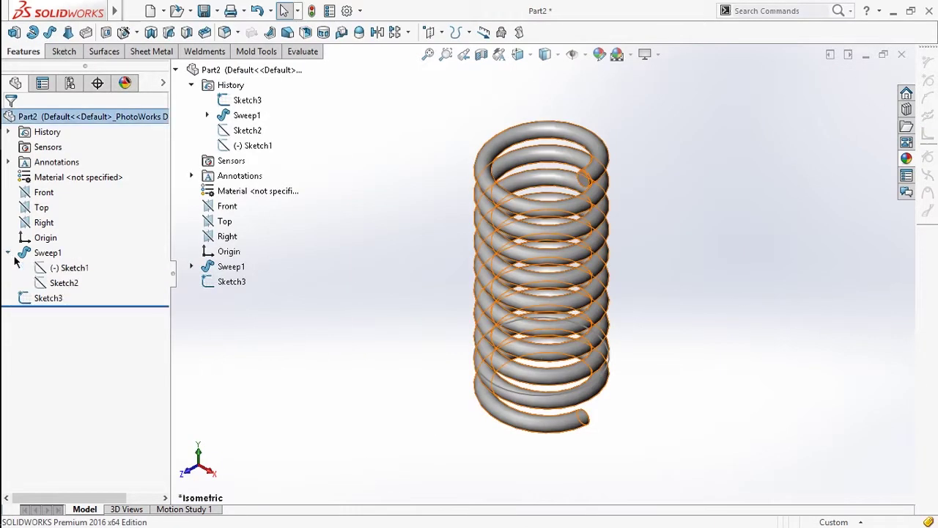
Show Sweep1's path sketch and reframe the spring in the view.
left_click(59, 269)
left_click(56, 246)
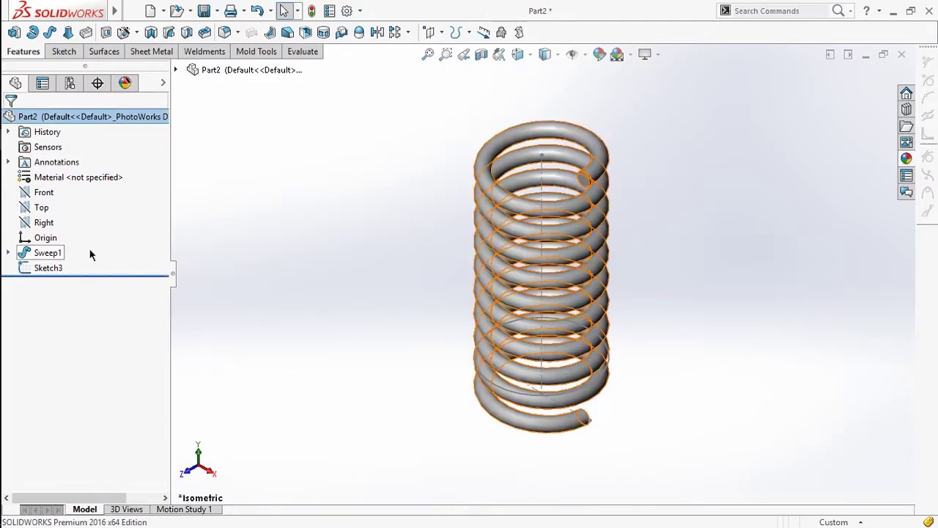
scroll(382, 240, "down", 2)
scroll(502, 214, "up", 1)
mouse_move(503, 214)
middle_mouse_down("ctrl")
mouse_move(413, 195)
mouse_move(435, 203)
middle_mouse_up("ctrl")
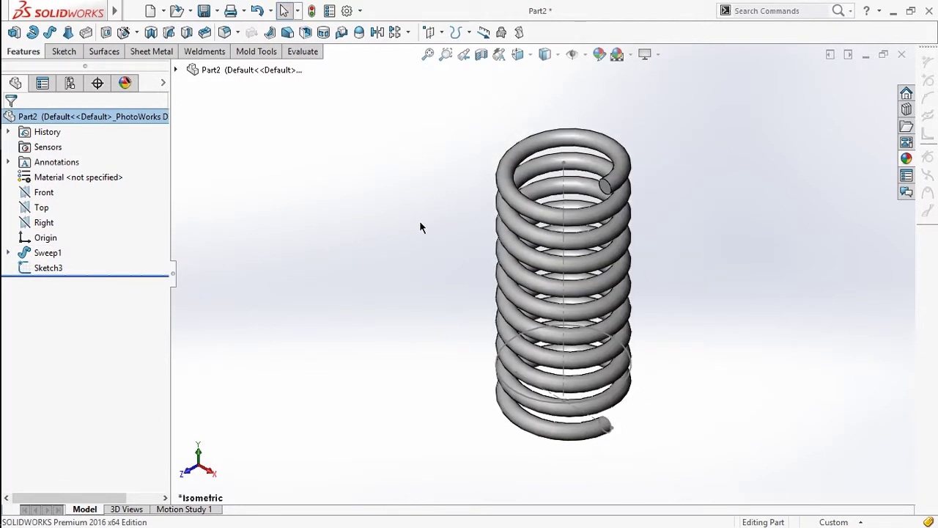
left_click(43, 191)
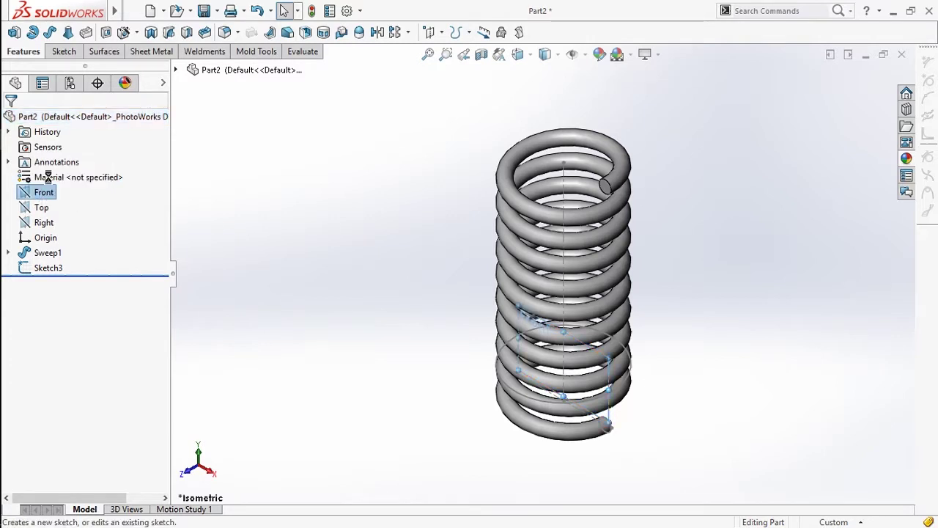
On a Front-plane sketch, draw corner rectangles below and above the spring.
left_click(49, 180)
key("s")
left_click(336, 270)
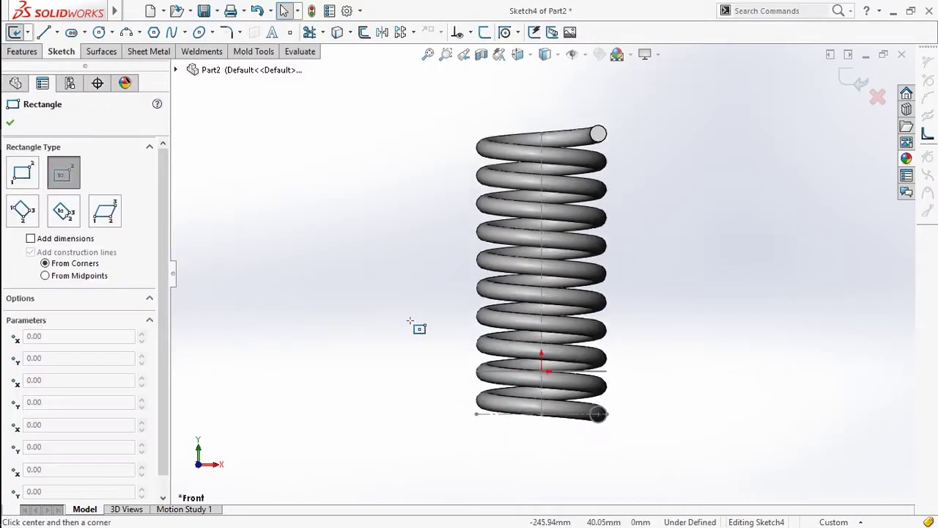
key("z")
key("z")
left_click(22, 172)
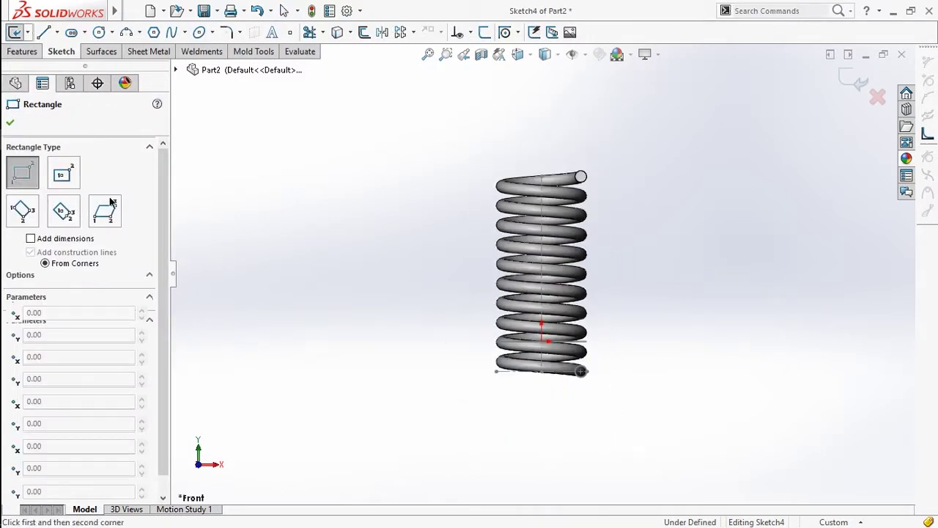
left_click(494, 372)
key("z")
key("z")
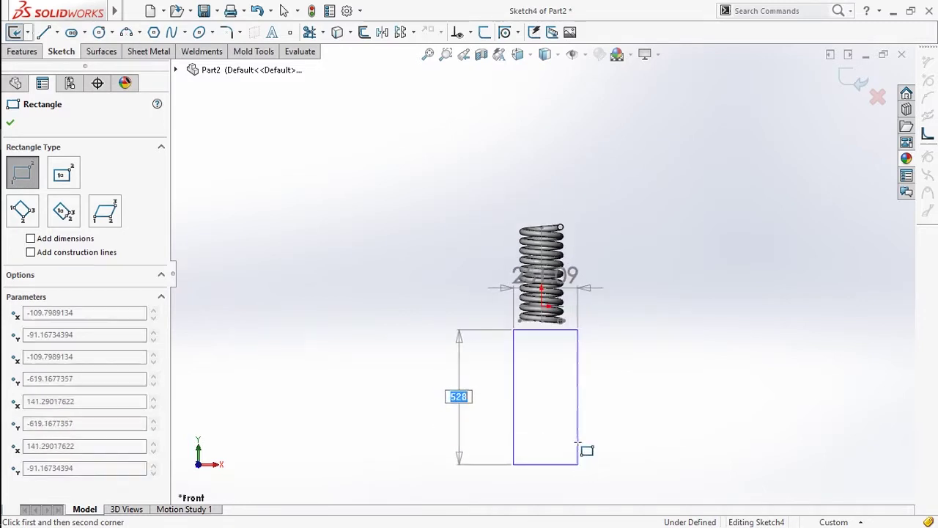
left_click(577, 464)
left_click(517, 217)
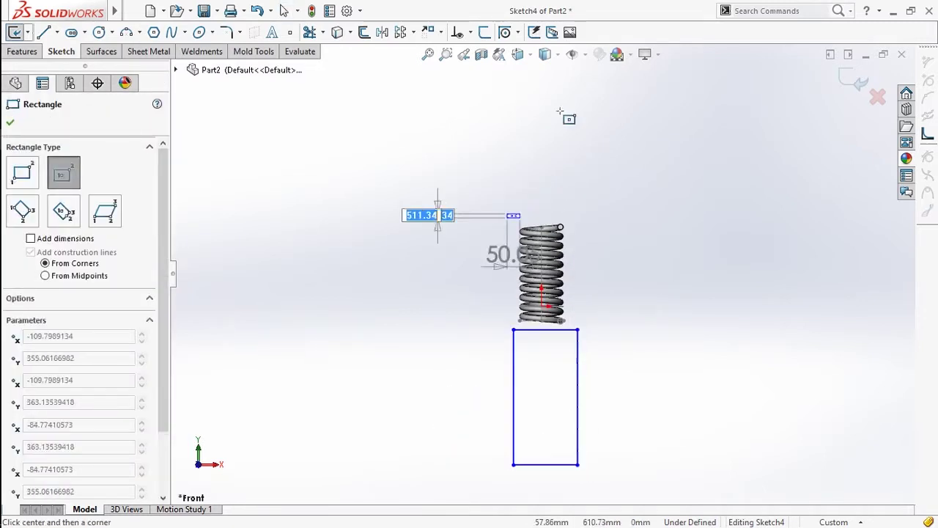
key("Escape")
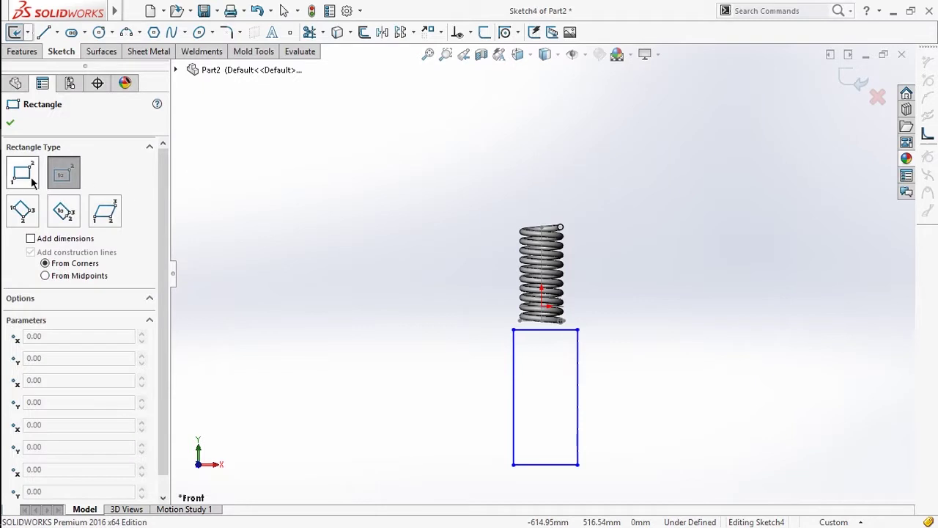
left_click(22, 173)
left_click(513, 219)
scroll(578, 110, "up", 2)
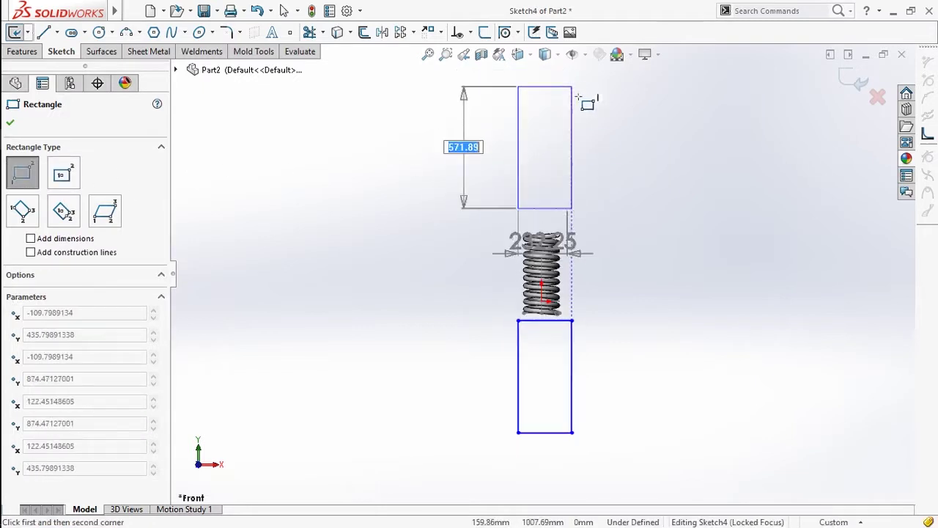
left_click(566, 103)
Add a Midpoint relation centring the upper rectangle's edge on the spring's top end.
scroll(562, 233, "down", 2)
scroll(540, 238, "down", 3)
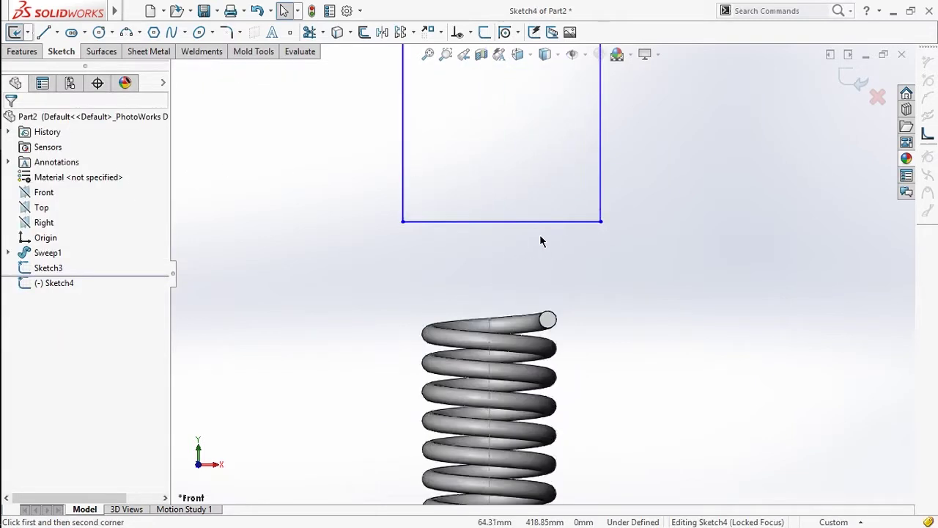
scroll(518, 224, "down", 2)
left_click(513, 219)
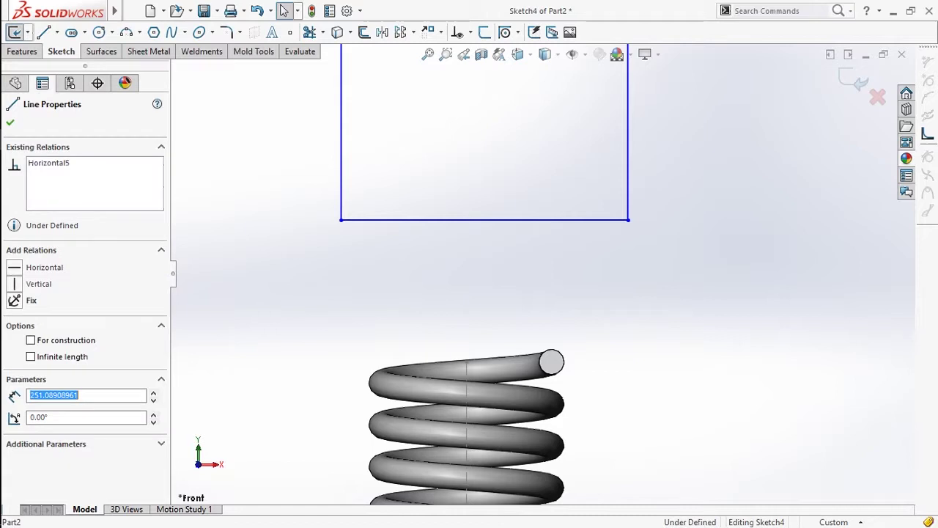
left_click(466, 361, "ctrl")
left_click(521, 306)
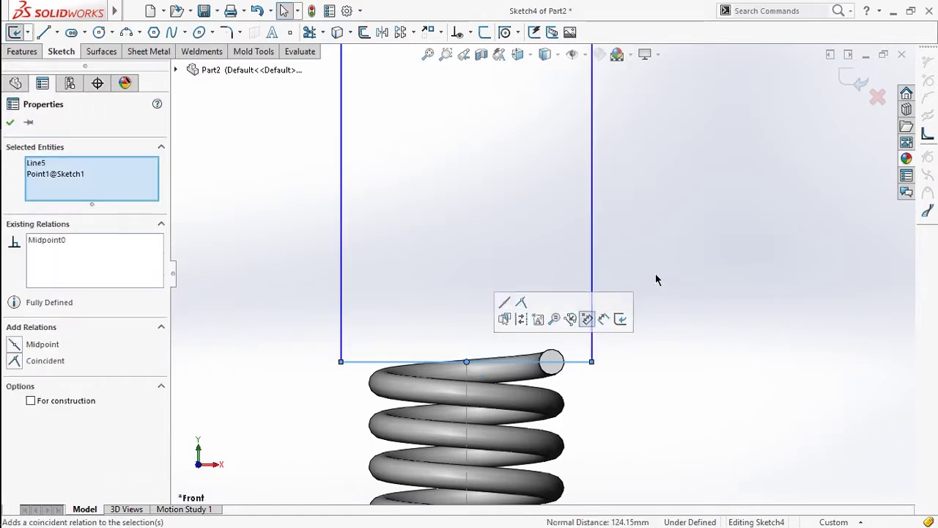
left_click(655, 274)
left_click(591, 360)
left_click(687, 218)
scroll(687, 219, "up", 3)
scroll(491, 339, "up", 3)
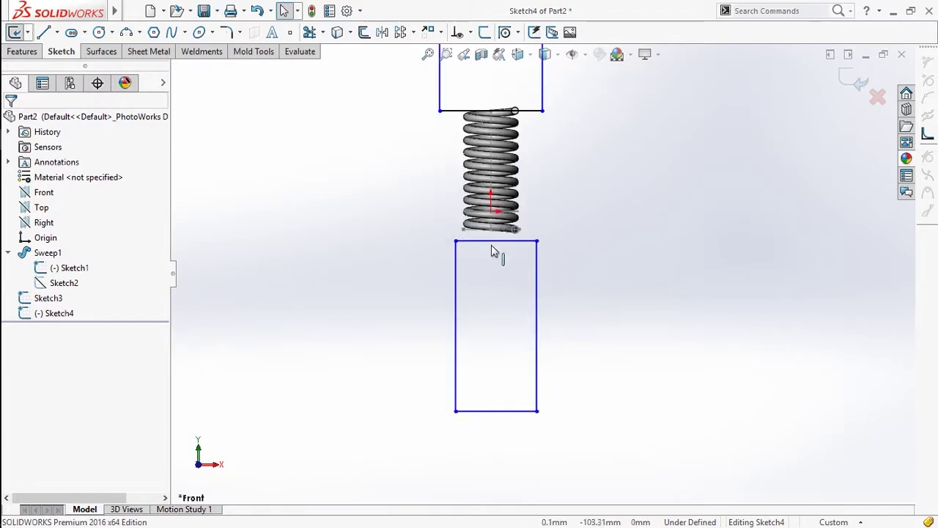
Centre the lower rectangle's edge on the spring's bottom end and enlarge both rectangles.
left_click(491, 241)
scroll(490, 234, "down", 3)
left_click(506, 240, "ctrl")
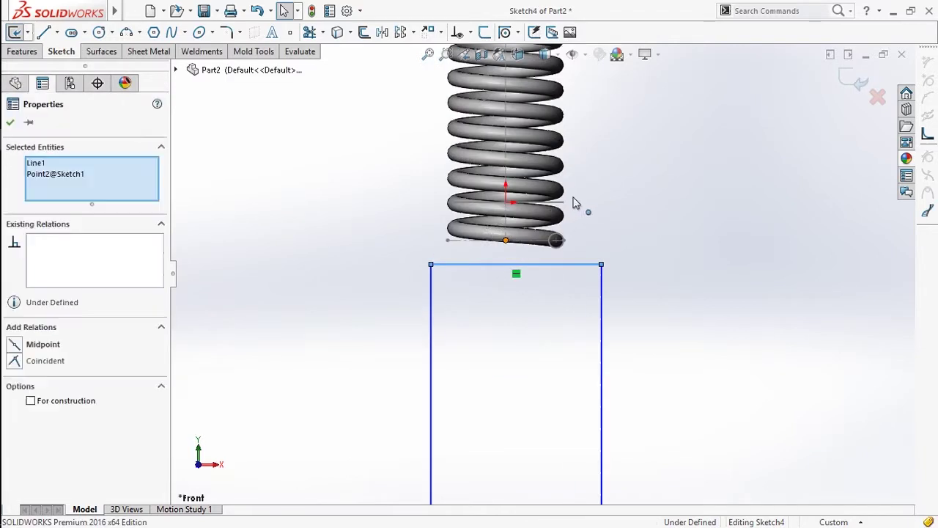
left_click(561, 192)
left_click(620, 359)
scroll(620, 360, "up", 3)
scroll(594, 415, "up", 2)
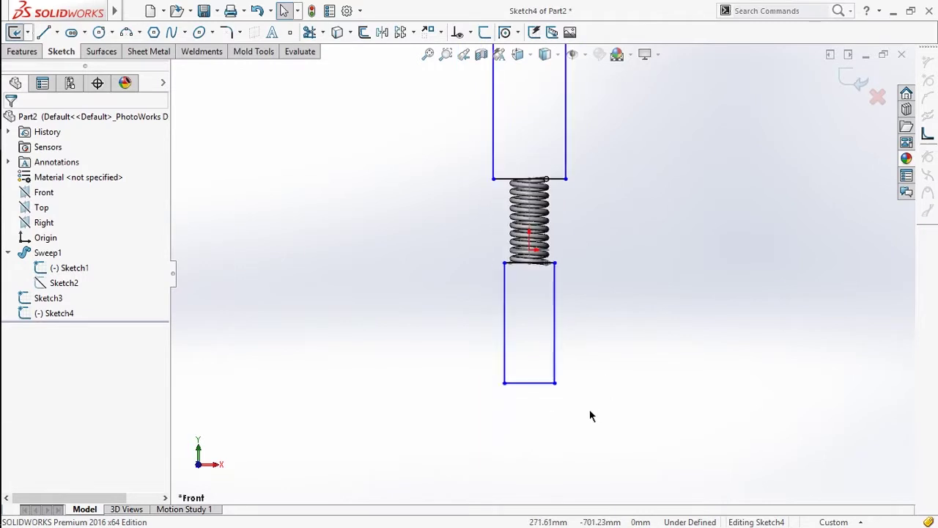
left_click_drag(555, 383, 592, 464)
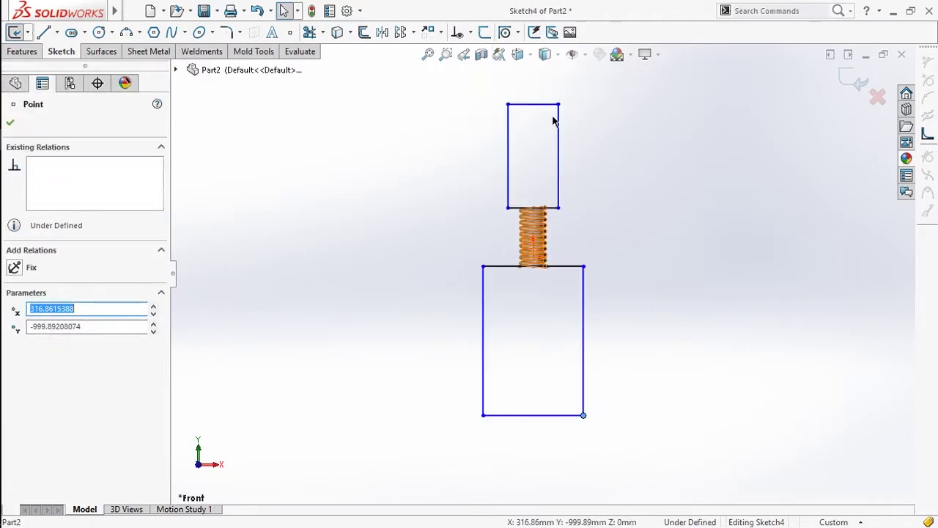
left_click_drag(560, 108, 611, 69)
left_click(670, 155)
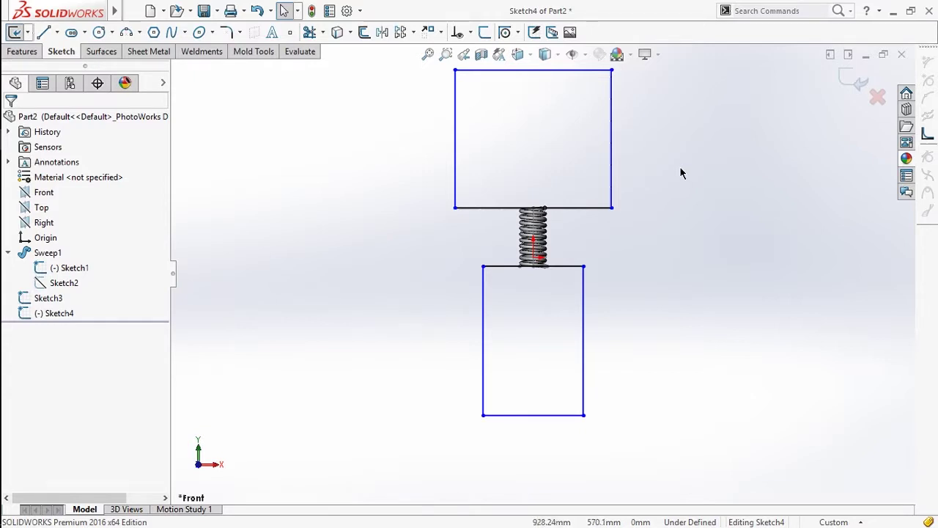
Extrude-cut the rectangles Through All in both directions to flatten the spring ends.
key("ctrl+7")
key("s")
left_click(707, 292)
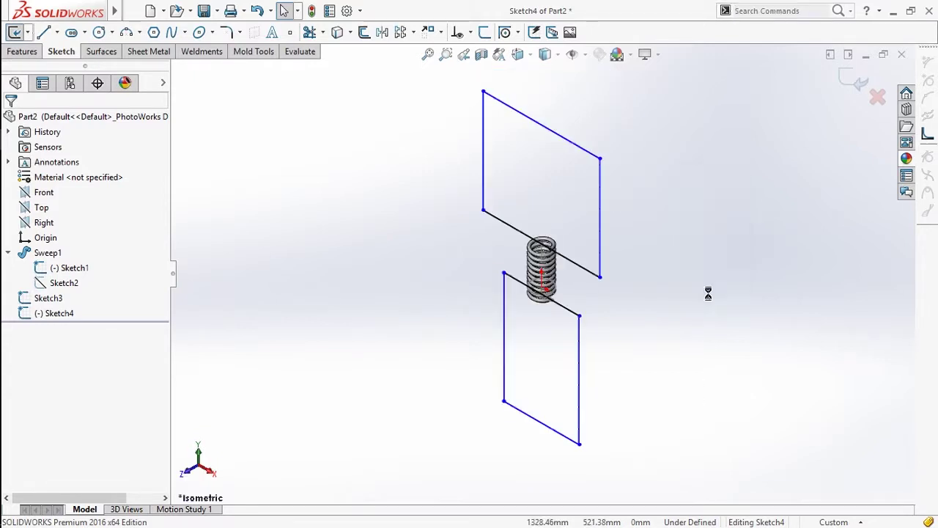
left_click(66, 206)
left_click(76, 237)
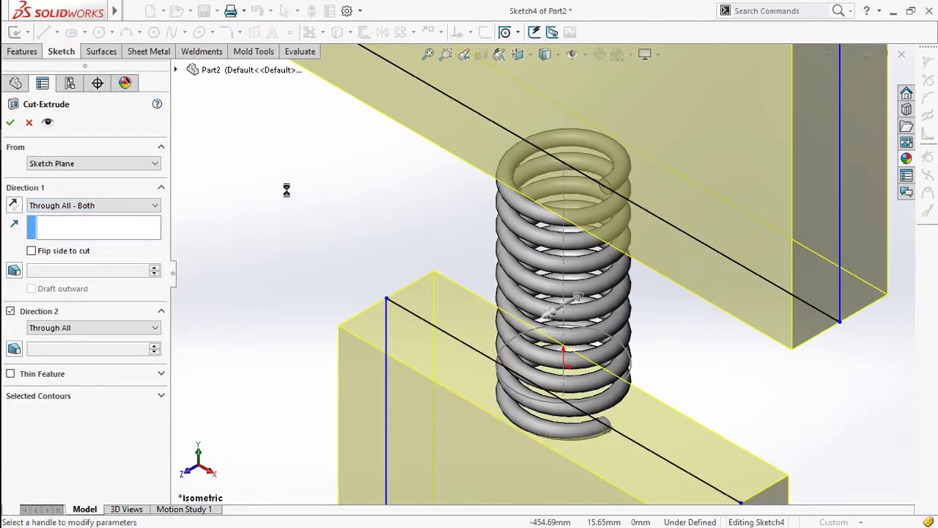
key("Return")
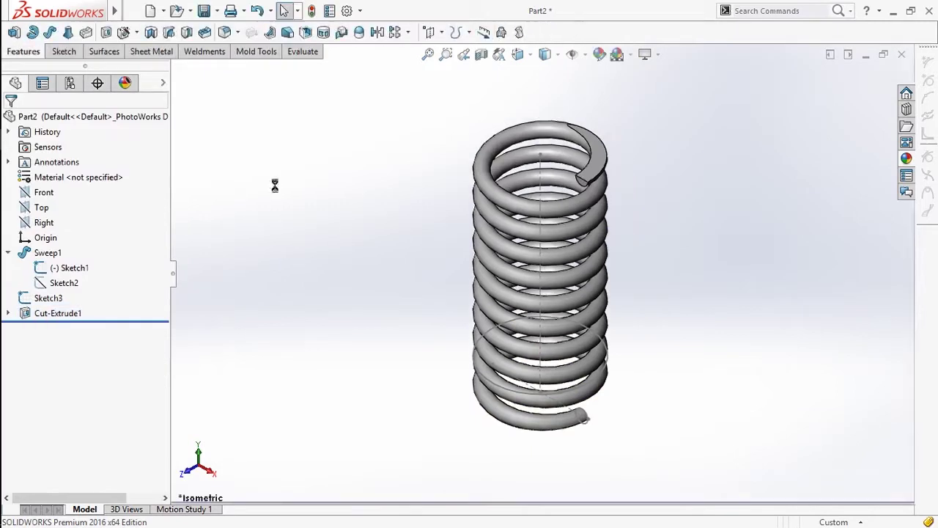
Apply a red appearance to the whole spring part.
left_click(906, 159)
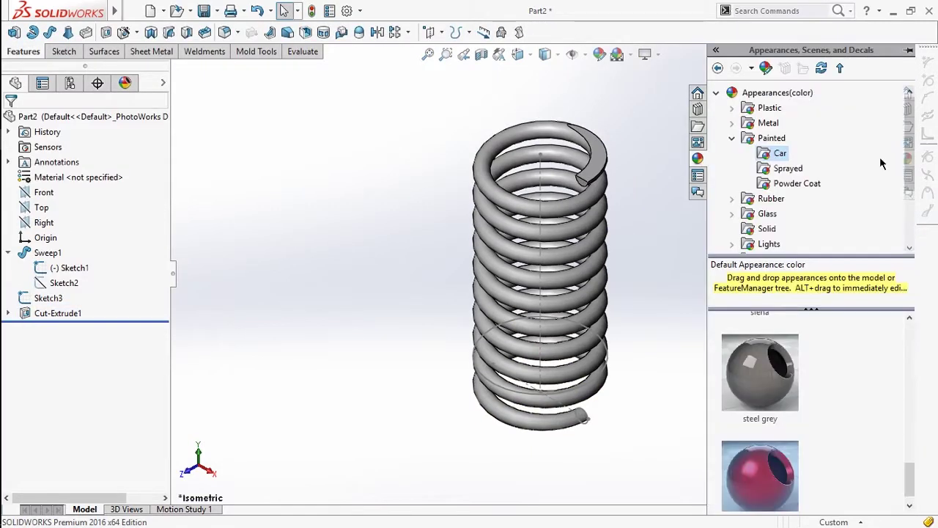
left_click_drag(760, 472, 592, 269)
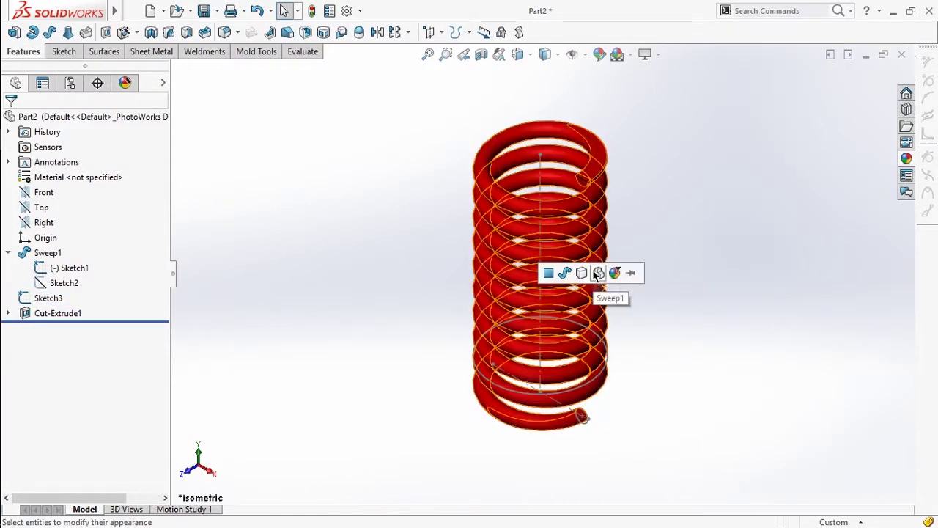
left_click(595, 273)
middle_click_drag(630, 279, 677, 239)
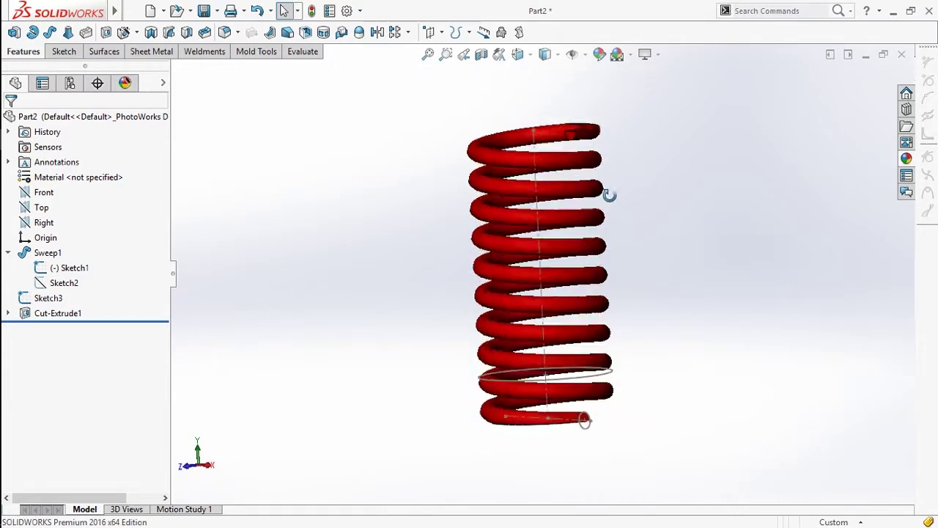
key("ctrl+7")
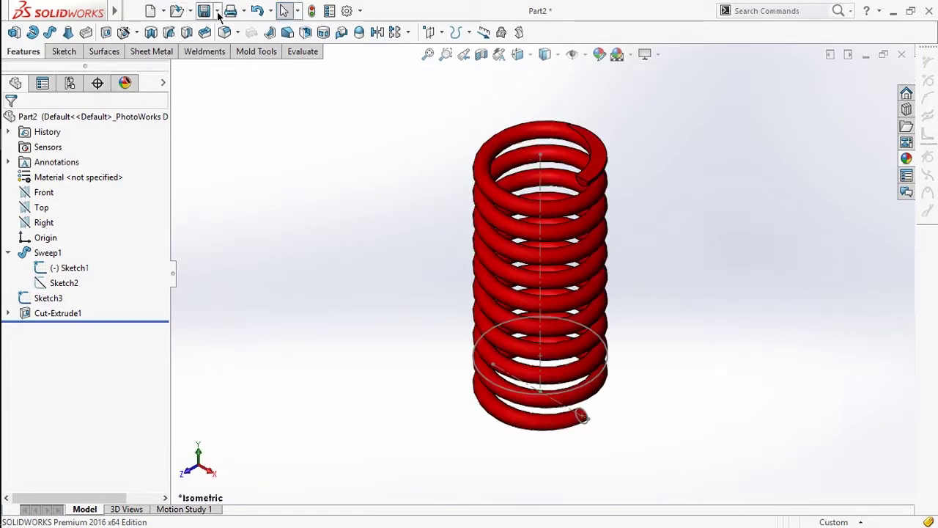
Save the spring part as Part2 and close the document.
left_click(218, 13)
left_click(233, 43)
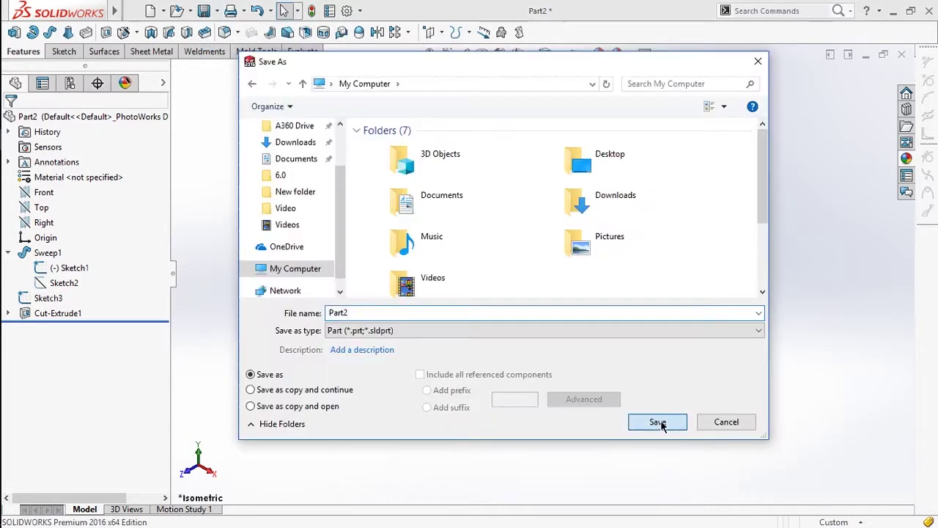
left_click(657, 422)
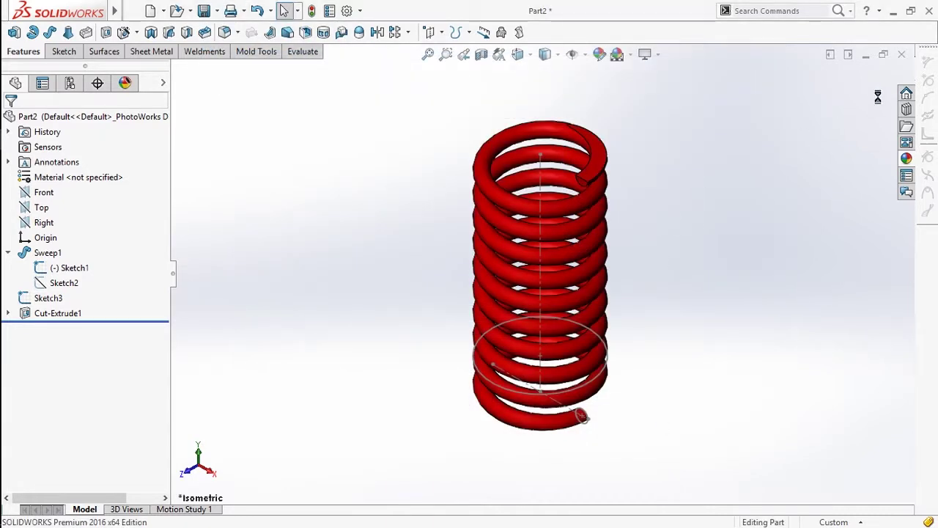
left_click(903, 57)
left_click(151, 11)
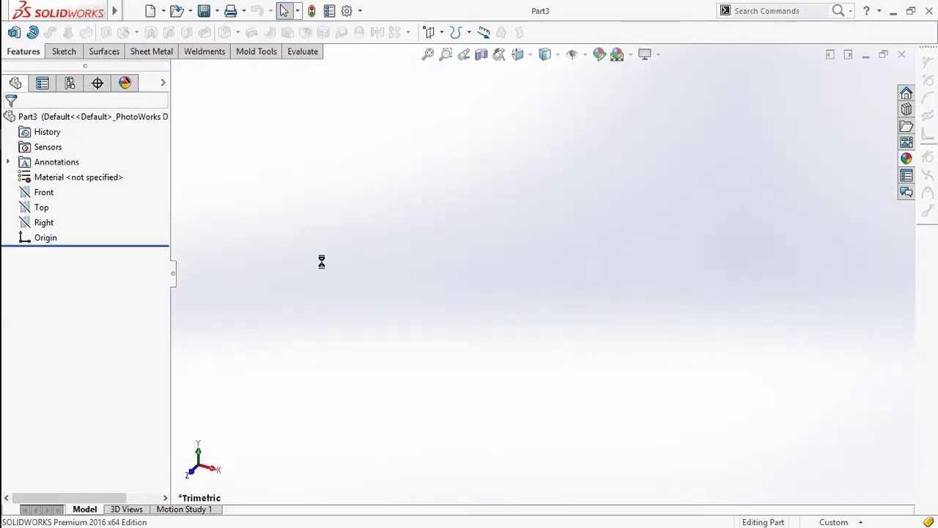
Start a new part and discard an empty sketch begun on the Front plane.
key("s")
left_click(455, 167)
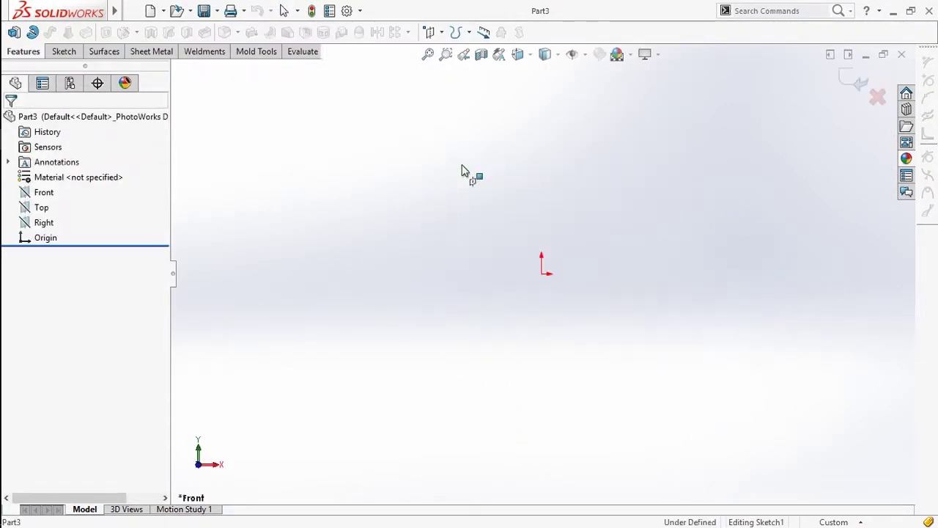
left_click(878, 97)
left_click(477, 274)
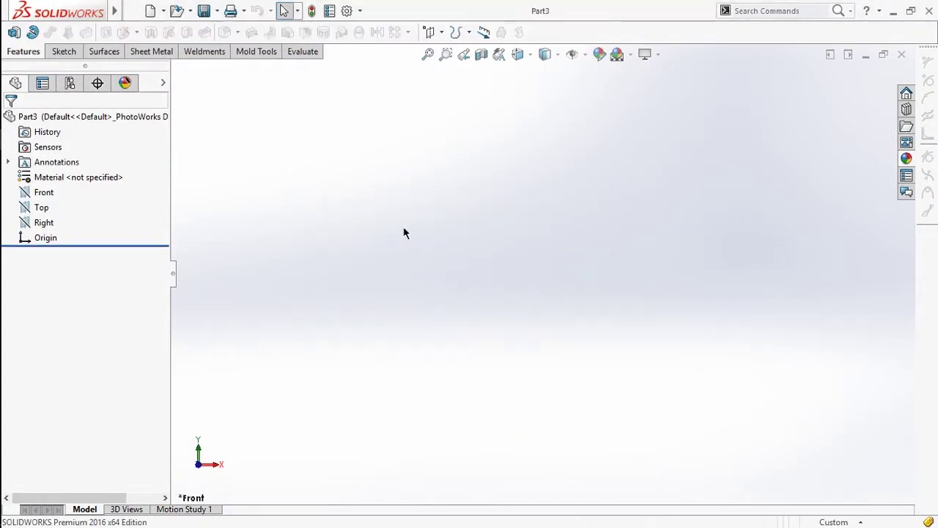
On the Top plane, draw a circle centred at the origin and dimension it Ø175 mm.
left_click(376, 247)
key("s")
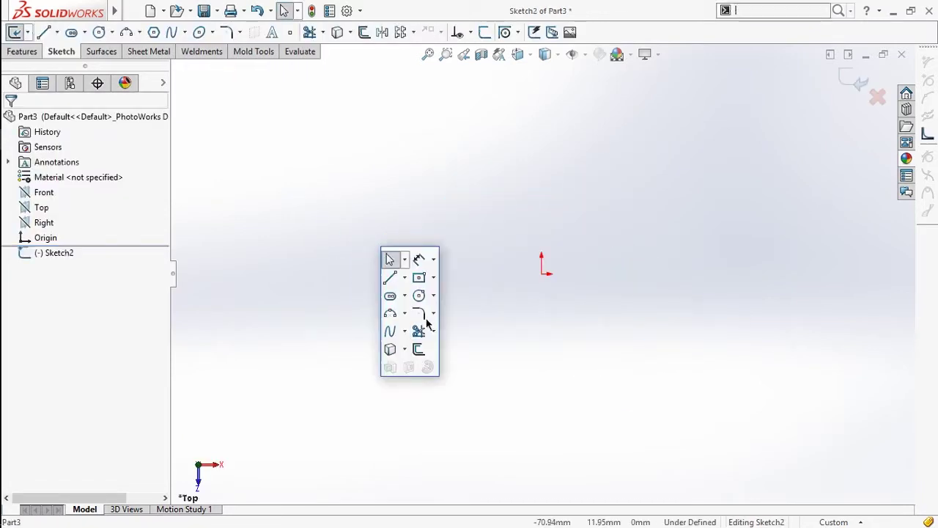
left_click(418, 296)
left_click(542, 273)
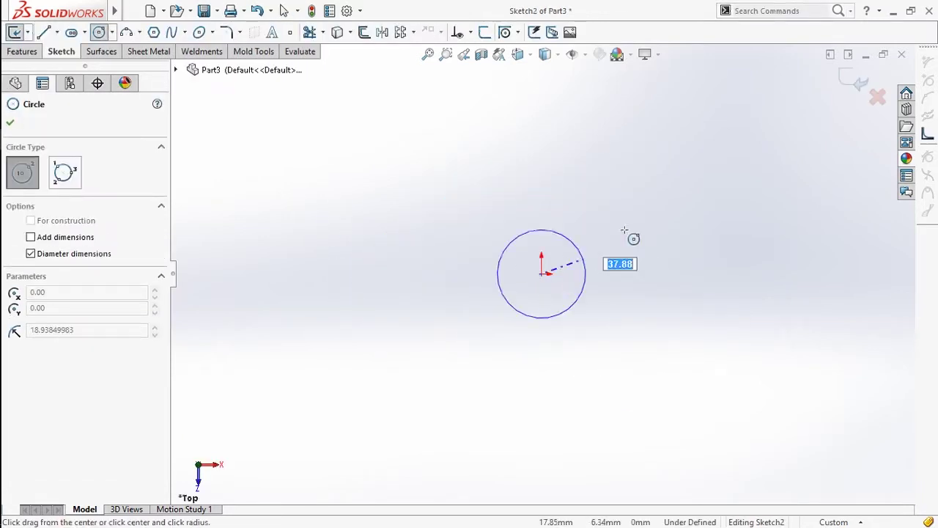
left_click(677, 189)
key("Escape")
left_click(675, 197)
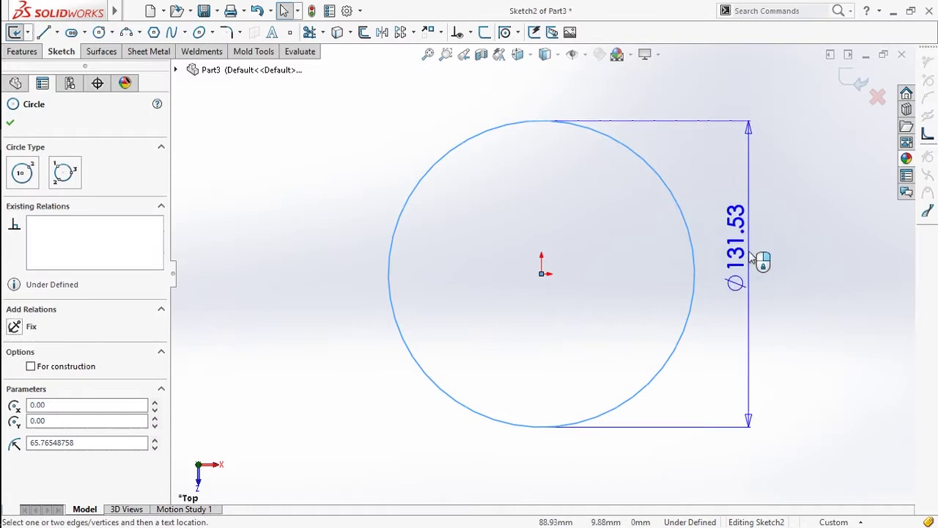
left_click(762, 262)
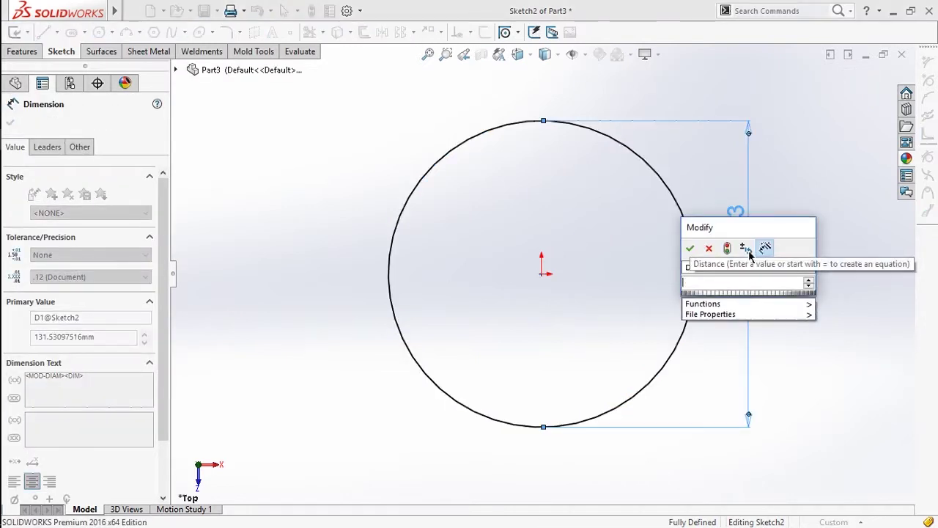
type("175")
key("Return")
key("Escape")
Switch to the isometric view and start a boss extrusion of the circle.
key("ctrl+7")
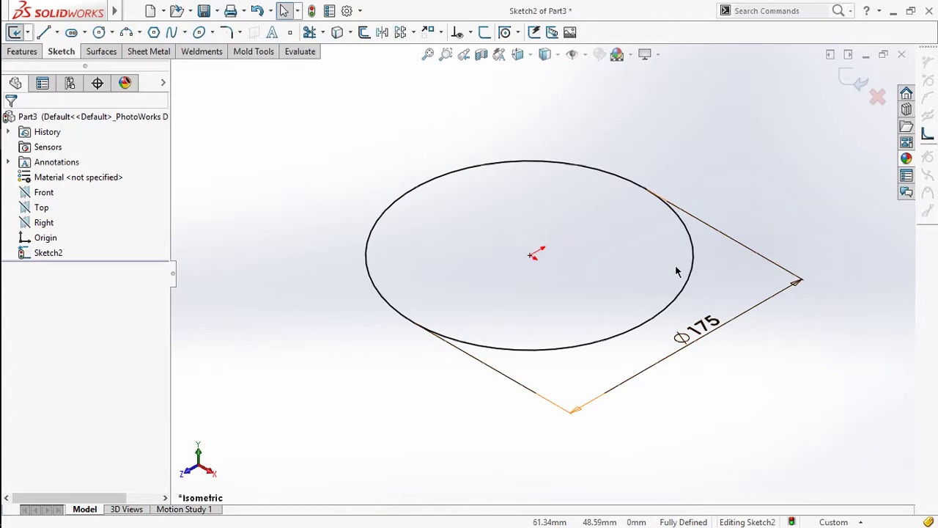
key("s")
left_click(333, 419)
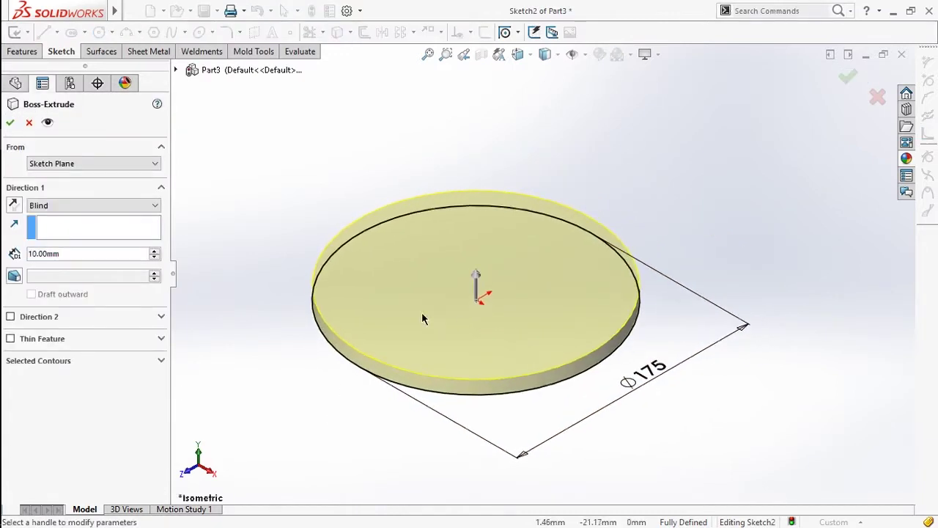
Extrude the Ø175 circle 60 mm tall, then start a sketch on the cylinder's top face.
left_click(154, 253)
left_click(154, 253)
left_click(155, 253)
mouse_move(319, 314)
middle_mouse_down()
mouse_move(293, 236)
mouse_move(307, 247)
mouse_move(238, 261)
middle_mouse_up()
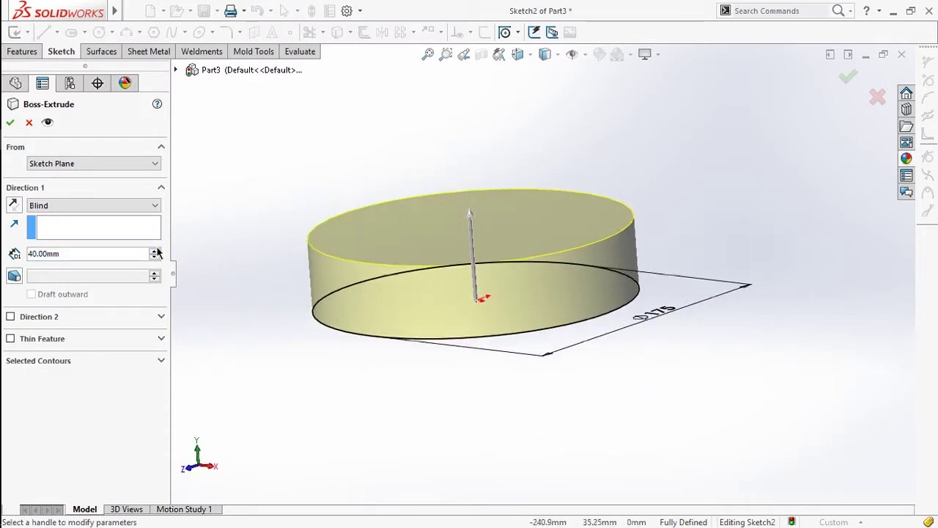
left_click(156, 251)
left_click(156, 250)
mouse_move(264, 262)
middle_mouse_down()
mouse_move(274, 276)
mouse_move(255, 264)
mouse_move(248, 235)
middle_mouse_up()
right_click(248, 236)
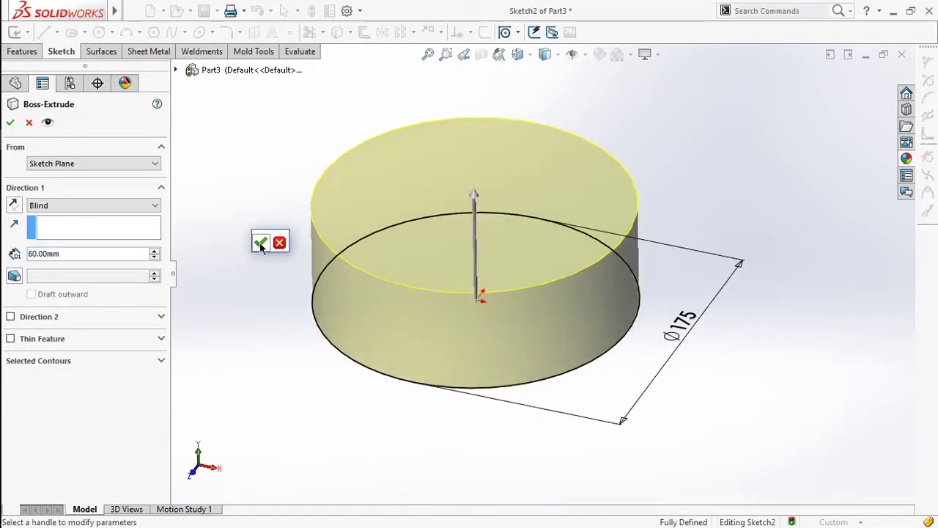
left_click(258, 242)
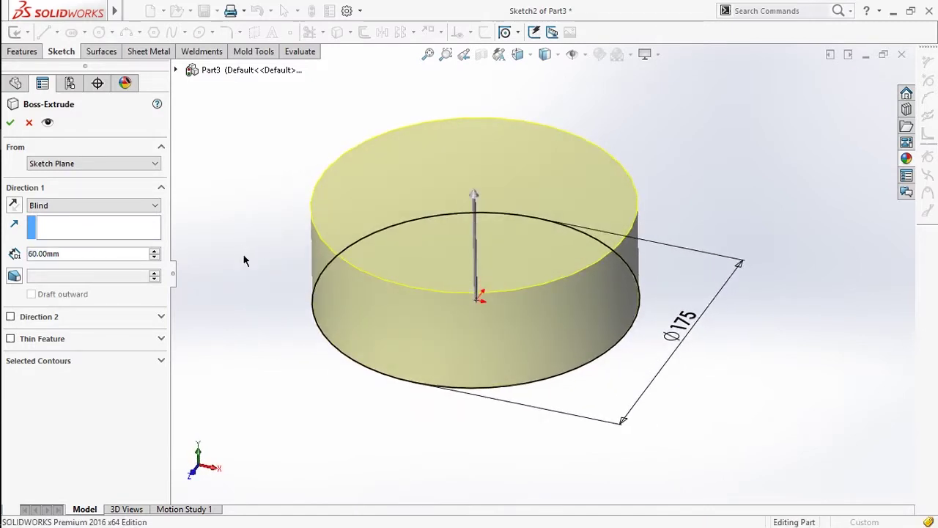
left_click(466, 220)
left_click(454, 176)
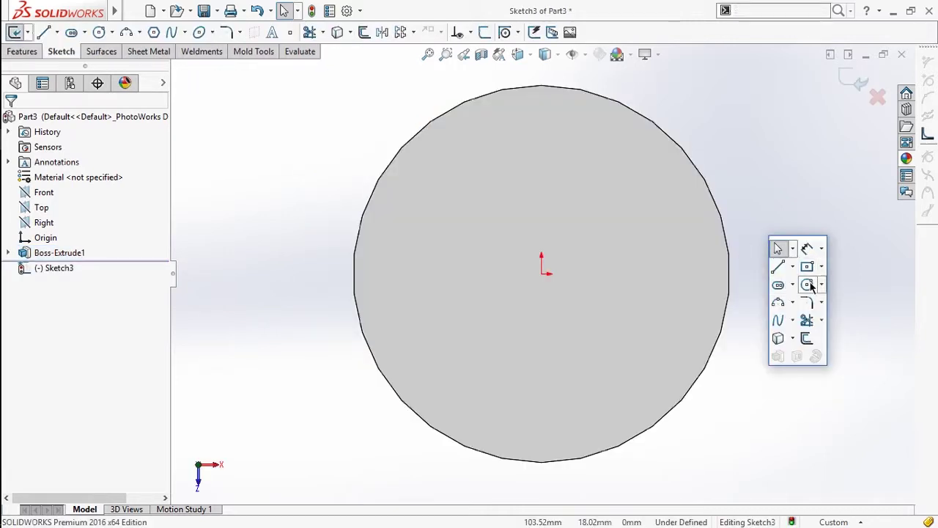
Draw a circle at the origin on the top face and dimension it Ø173.
left_click(808, 285)
left_click_drag(540, 273, 633, 181)
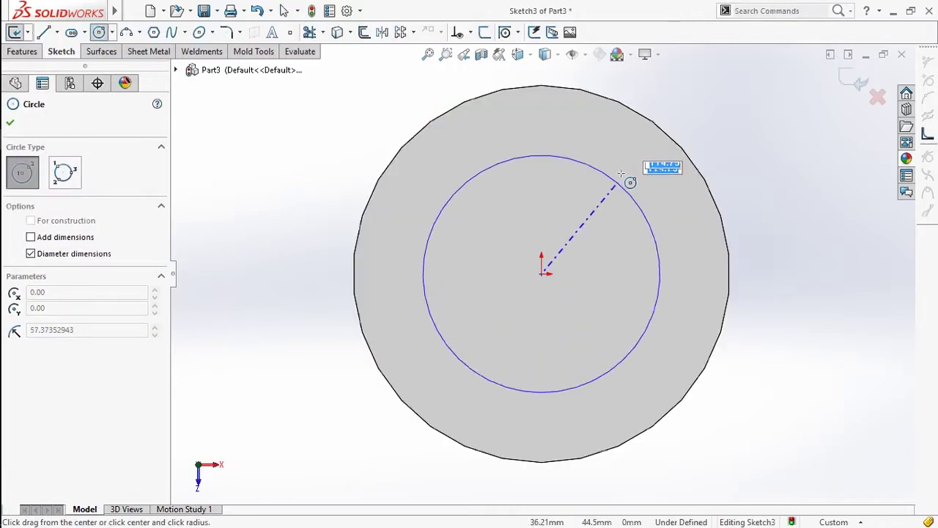
key("Escape")
left_click(668, 235)
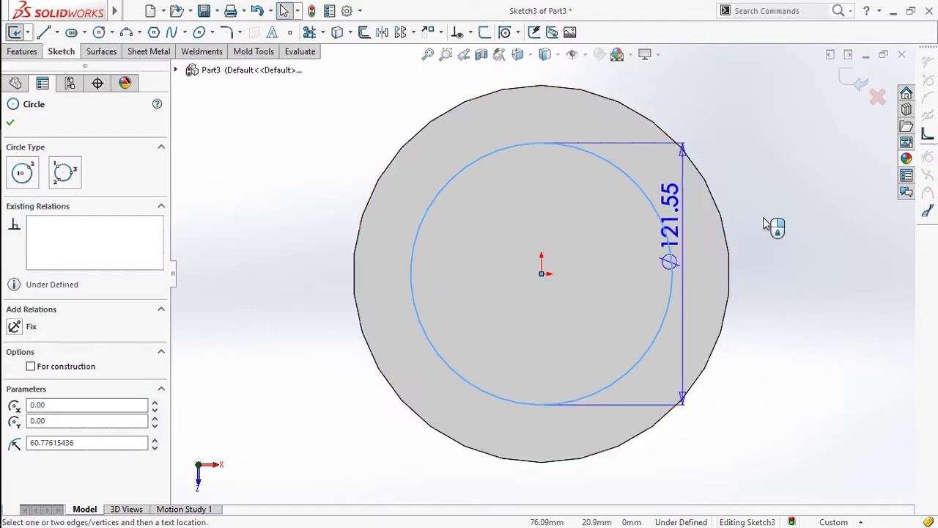
left_click(784, 225)
type("173")
key("Return")
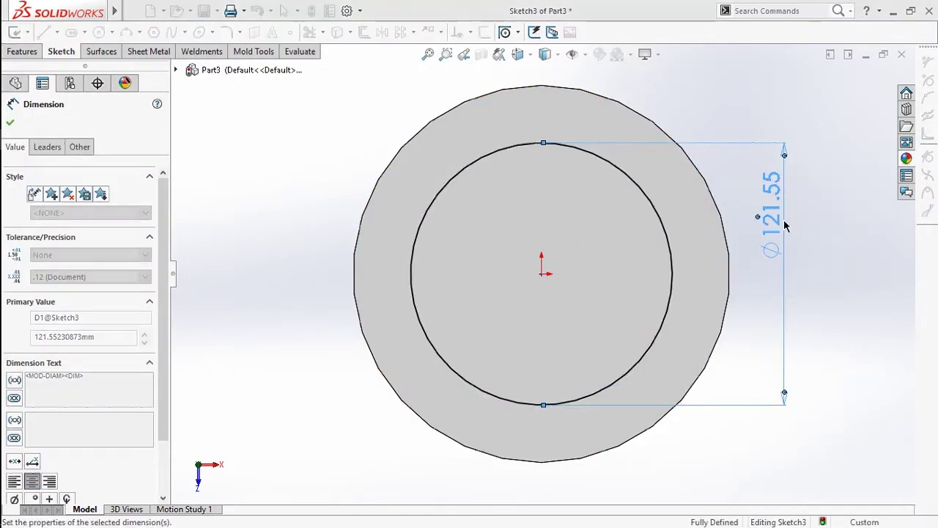
left_click(572, 323)
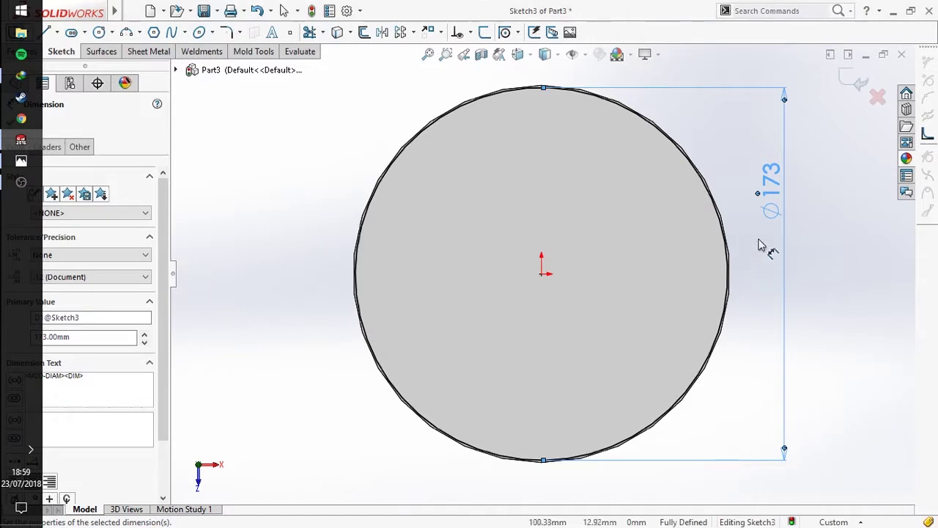
Change the inner circle's diameter to 172 mm and finish the sketch.
double_click(771, 187)
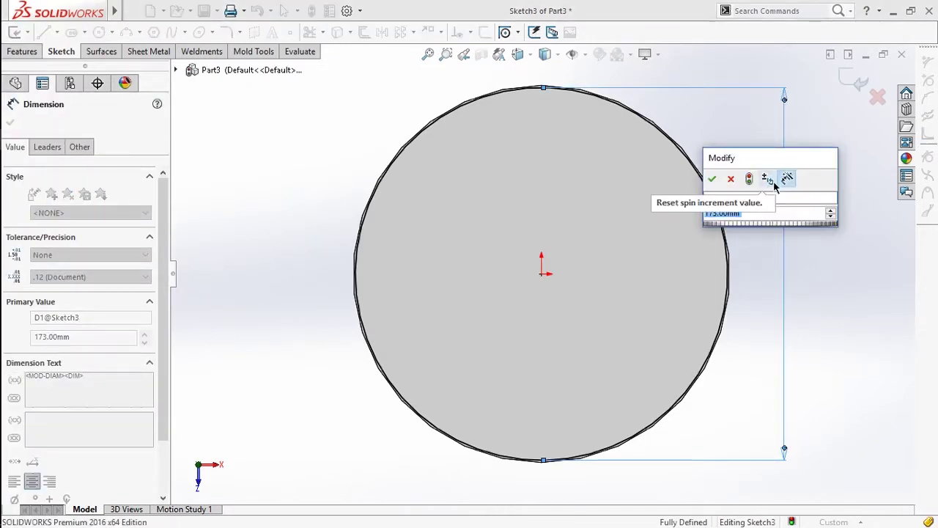
type("172")
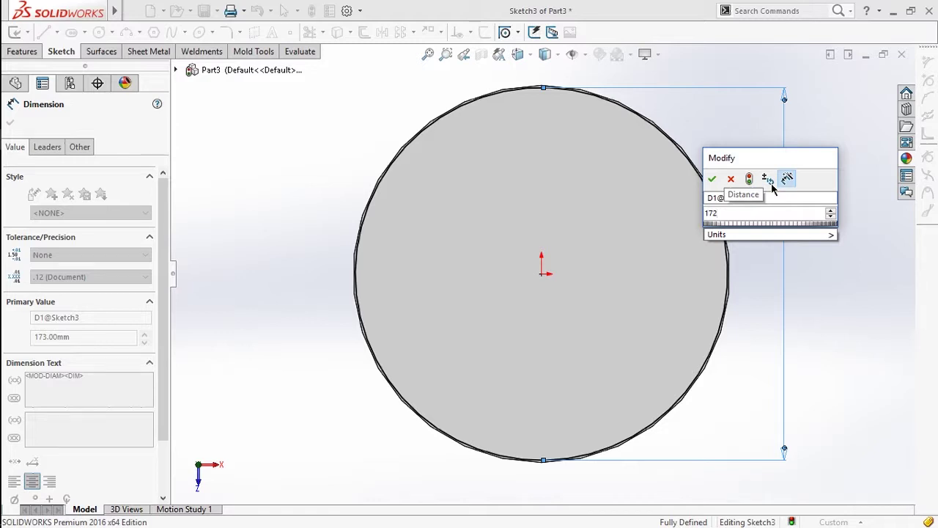
key("Return")
key("Escape")
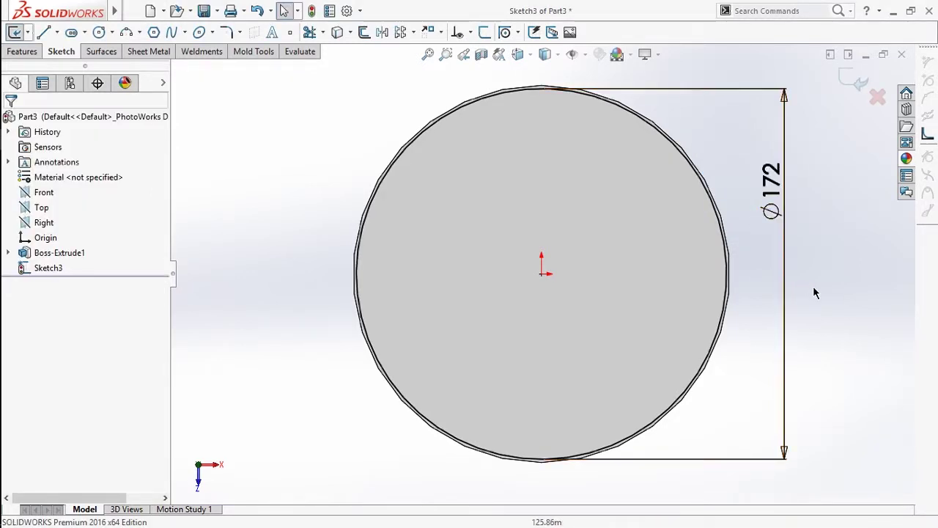
key("d")
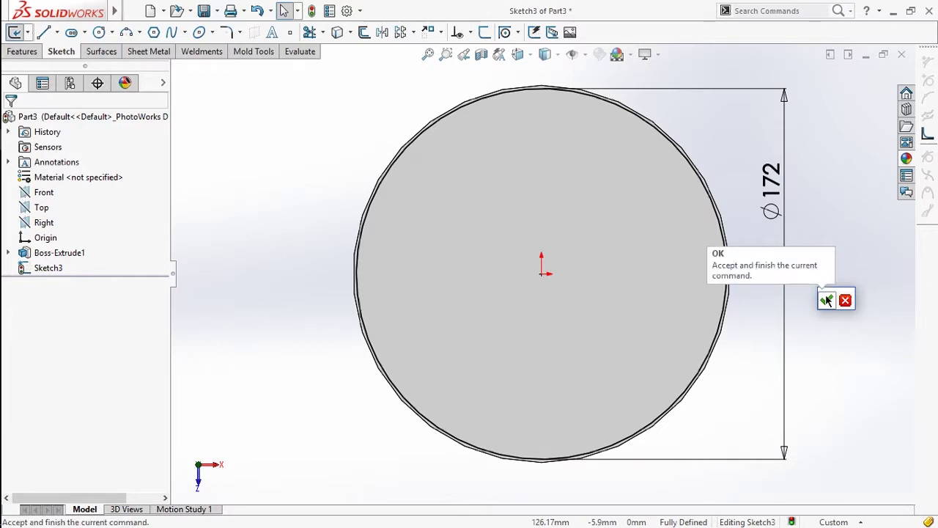
left_click(827, 299)
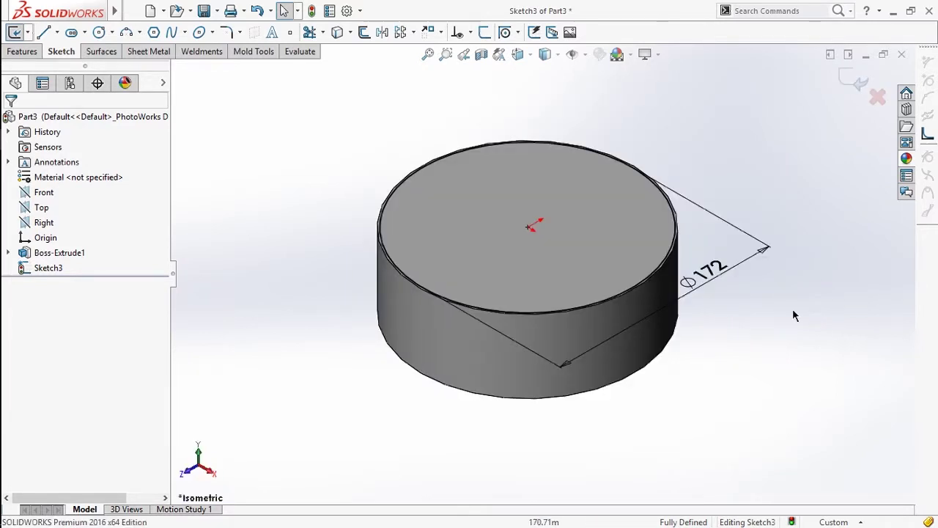
Cut the Ø172 circle 40 mm deep to hollow the cup, then reopen the base sketch.
key("s")
left_click(797, 389)
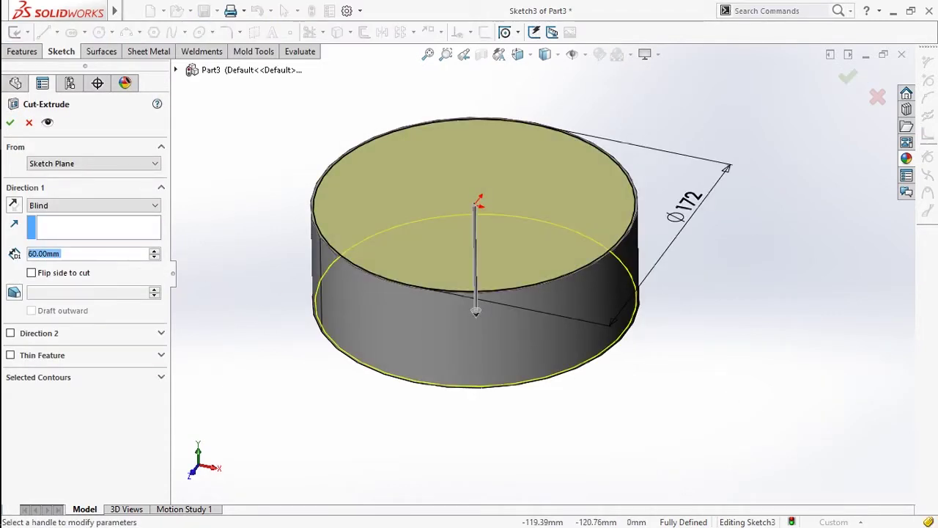
type("40")
key("Return")
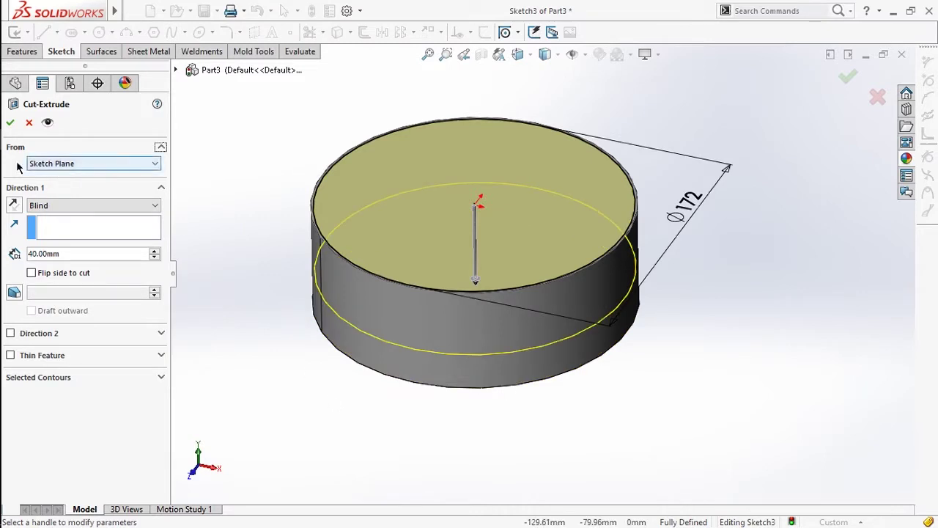
key("Return")
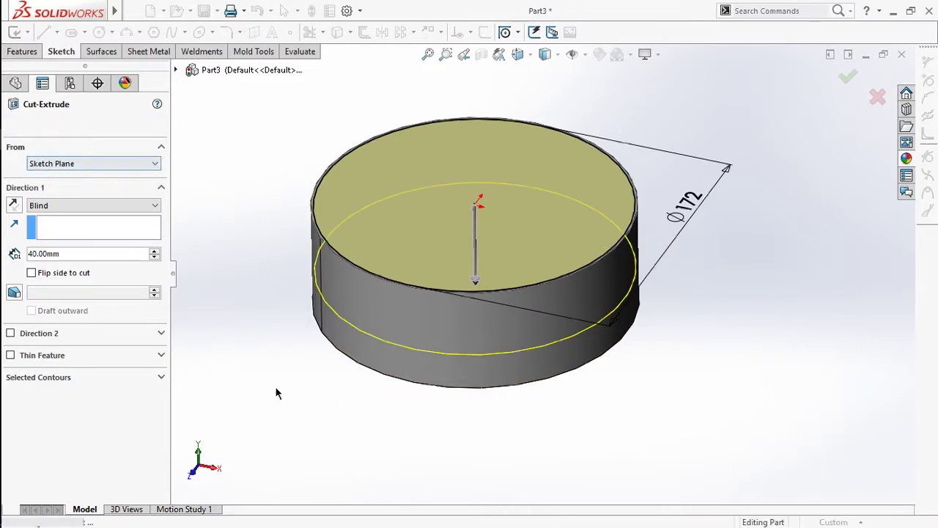
left_click(59, 252)
left_click(58, 220)
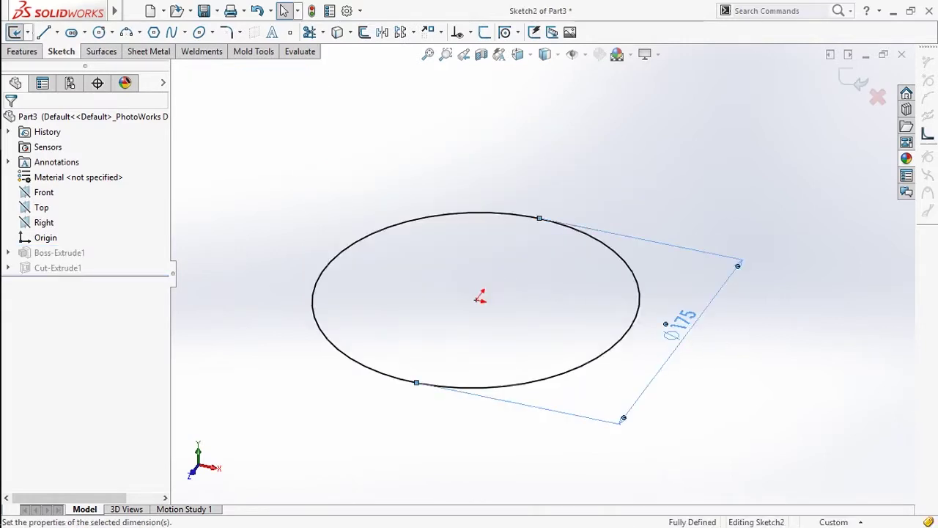
Change the base circle's diameter to 180 and rebuild the cup.
double_click(680, 322)
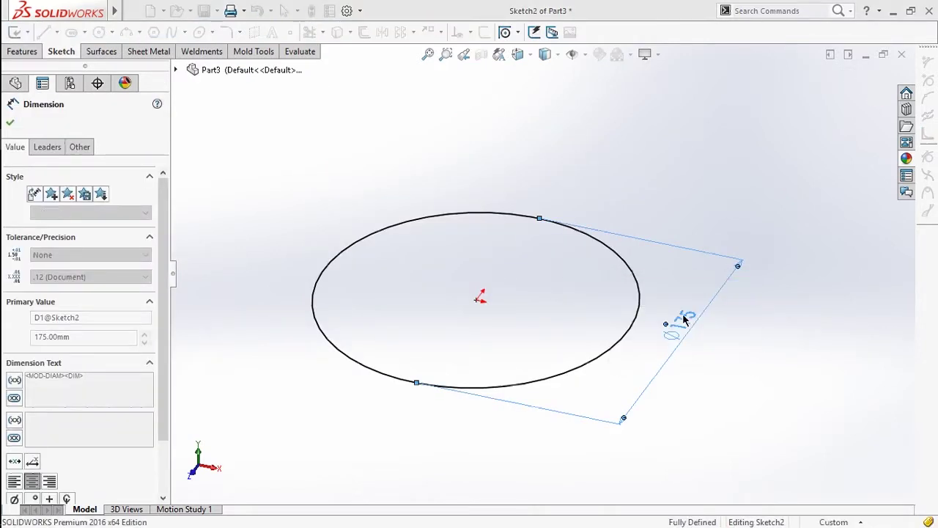
left_click(654, 167)
left_click(665, 183)
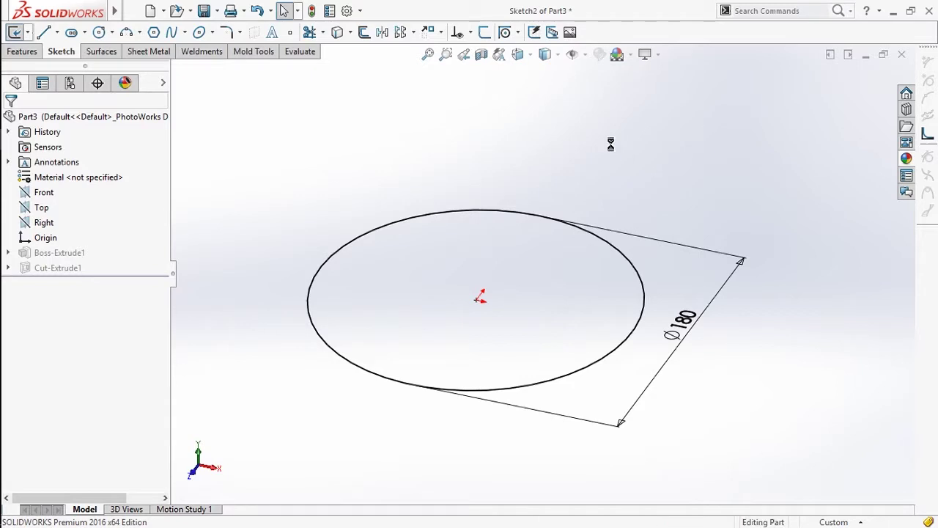
key("ctrl+7")
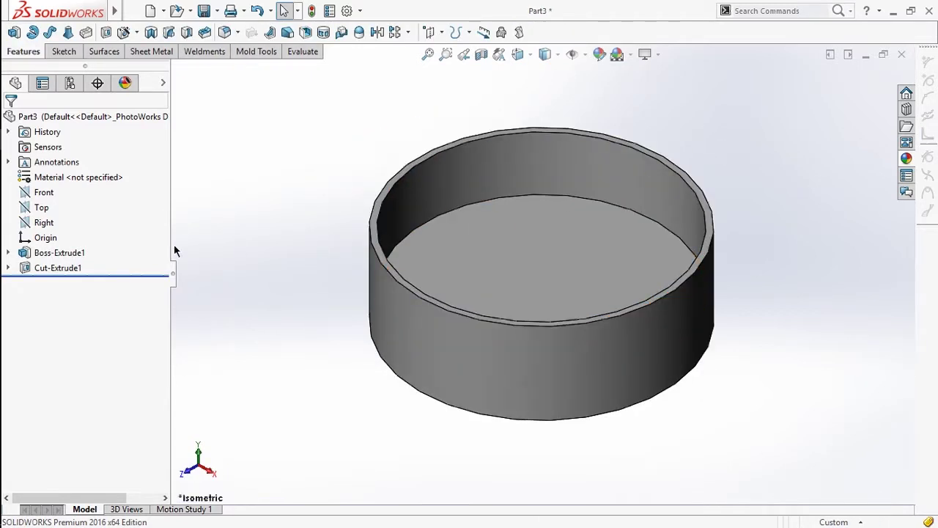
Reopen the Boss-Extrude1 sketch and set the base circle diameter to 185.
left_click(40, 207)
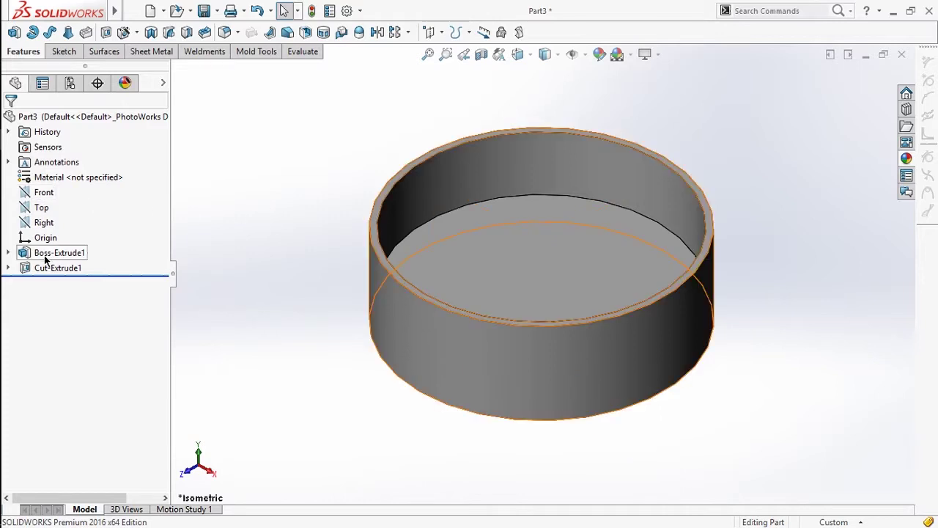
left_click(59, 253)
left_click(70, 220)
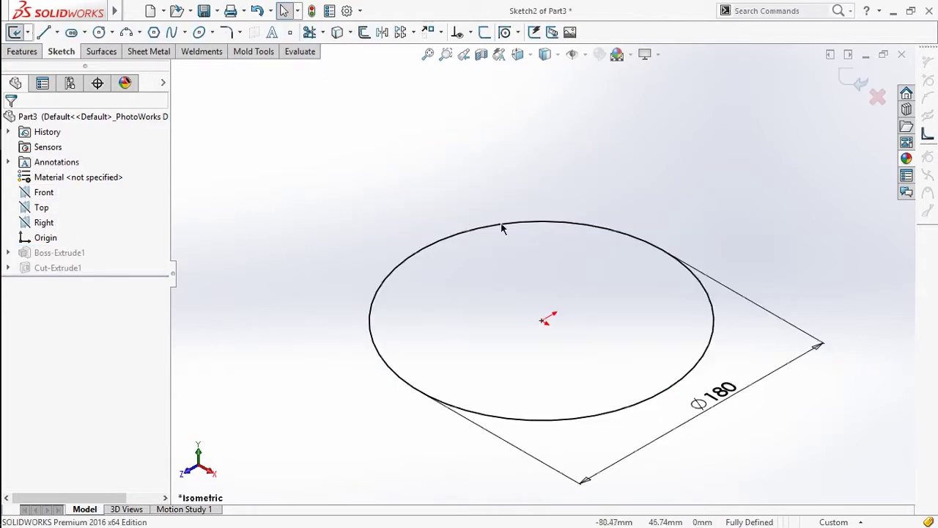
left_click(718, 398)
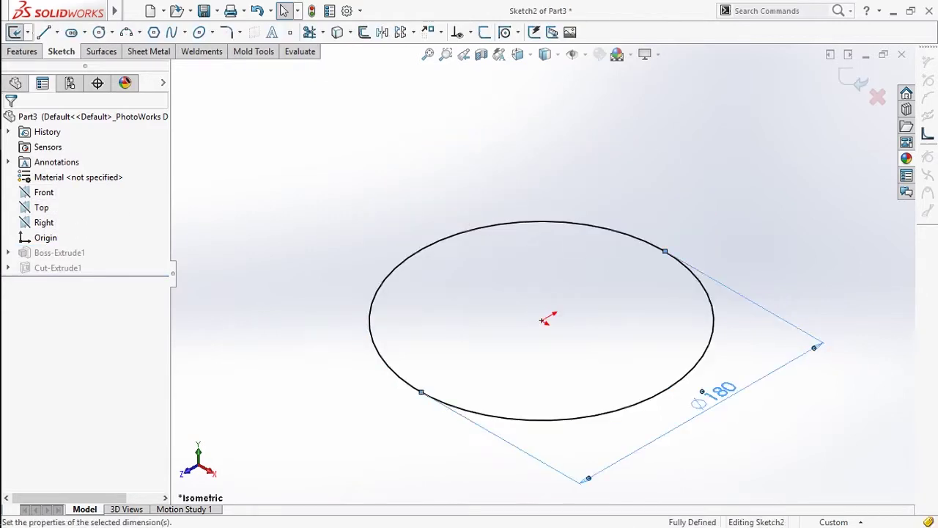
key("Escape")
double_click(724, 396)
type("17")
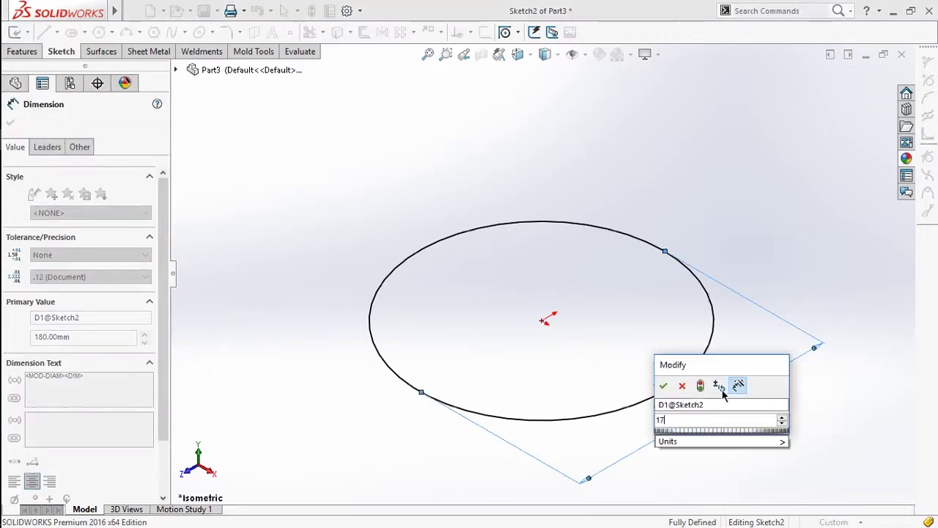
type("85")
key("Return")
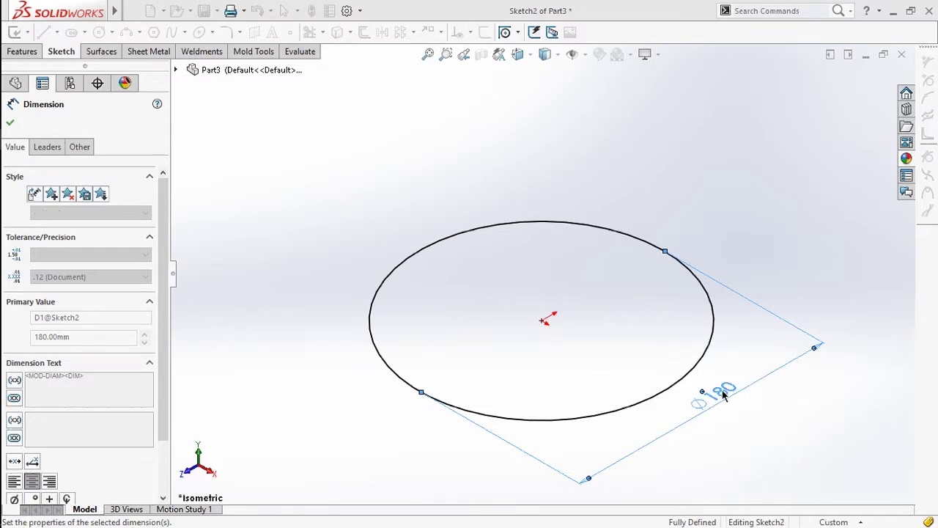
left_click(330, 266)
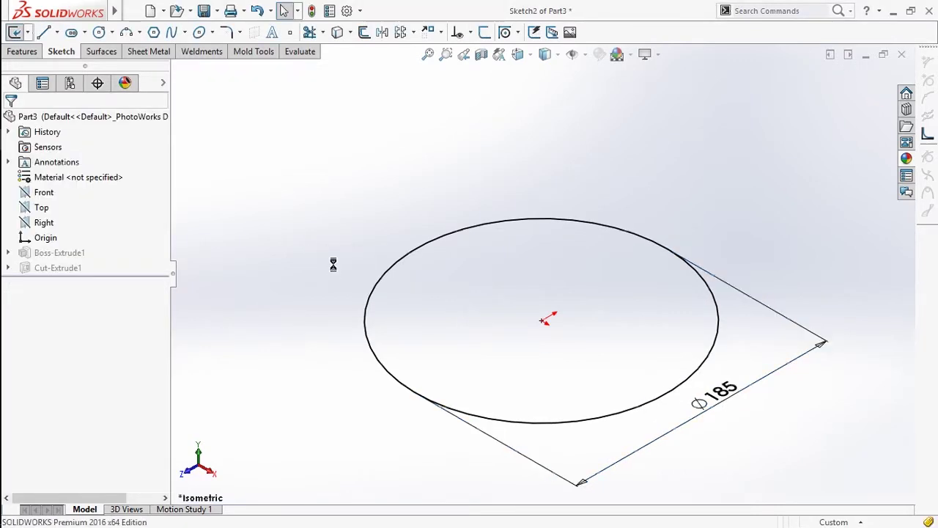
On the Right plane, sketch a center rectangle straddling the cup's top edge.
left_click(49, 229)
left_click(58, 208)
key("s")
left_click(281, 305)
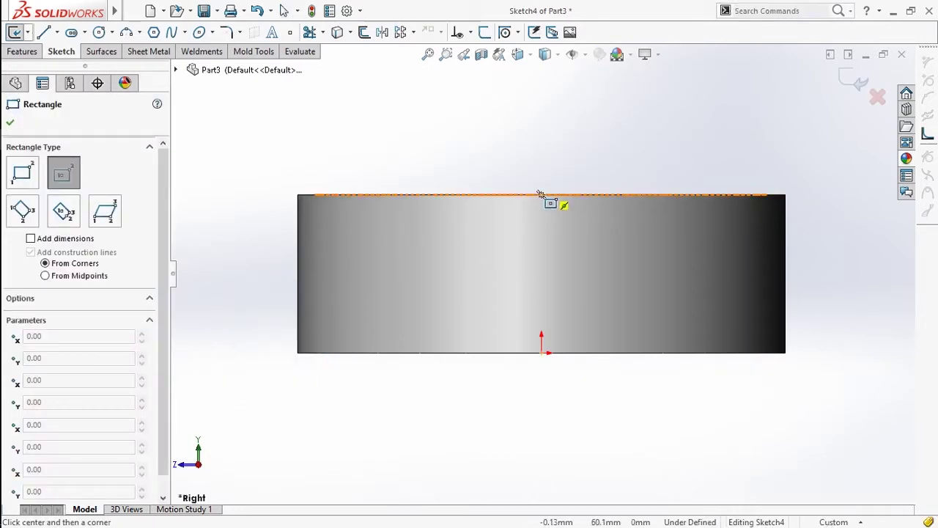
left_click(541, 194)
left_click(551, 148)
right_click_drag(635, 230, 555, 151)
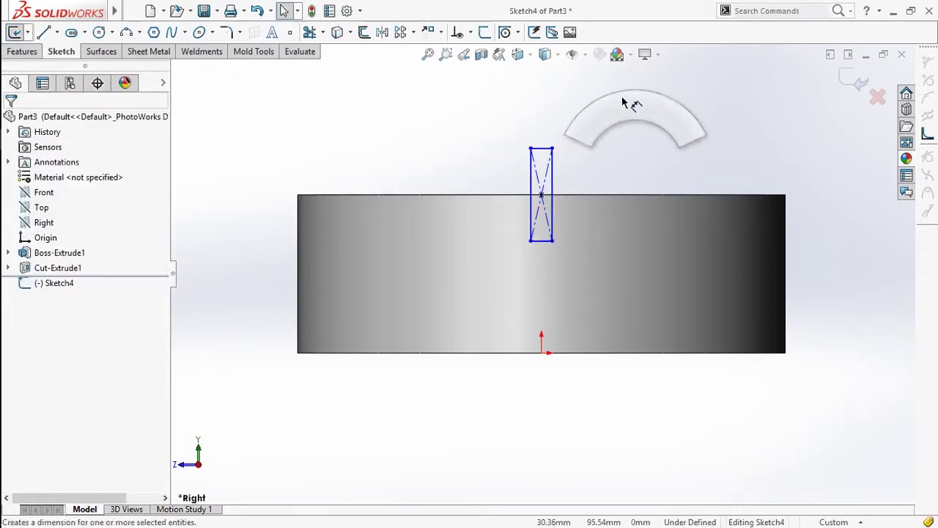
Dimension the rectangle's width to 10 mm.
left_click(550, 148)
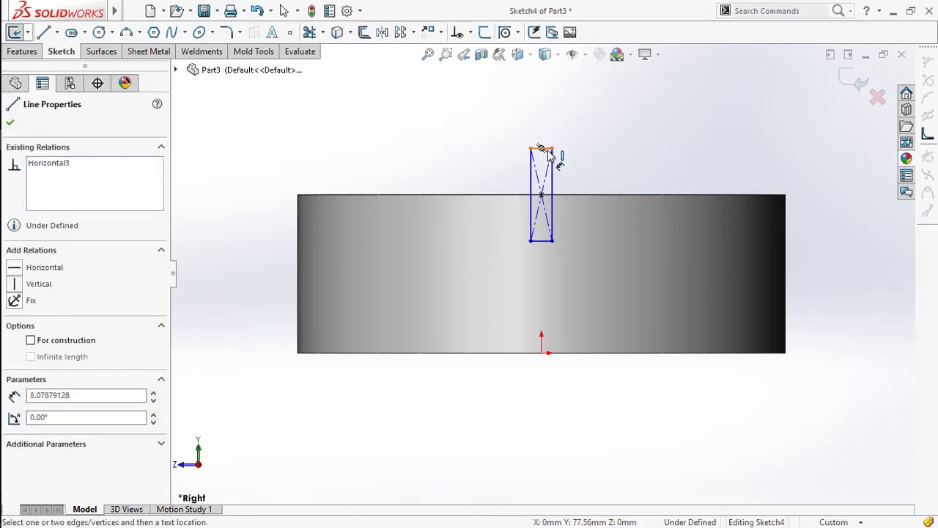
left_click(604, 157)
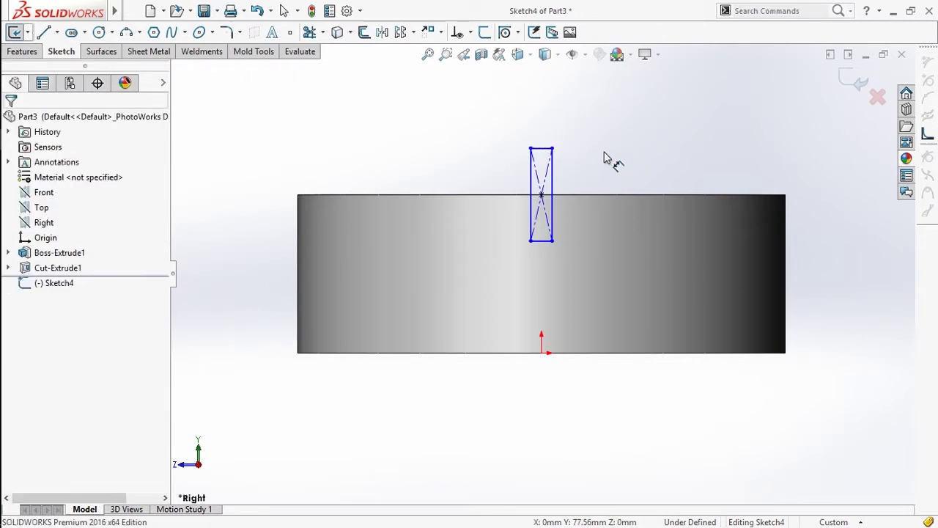
left_click(543, 150)
left_click(553, 110)
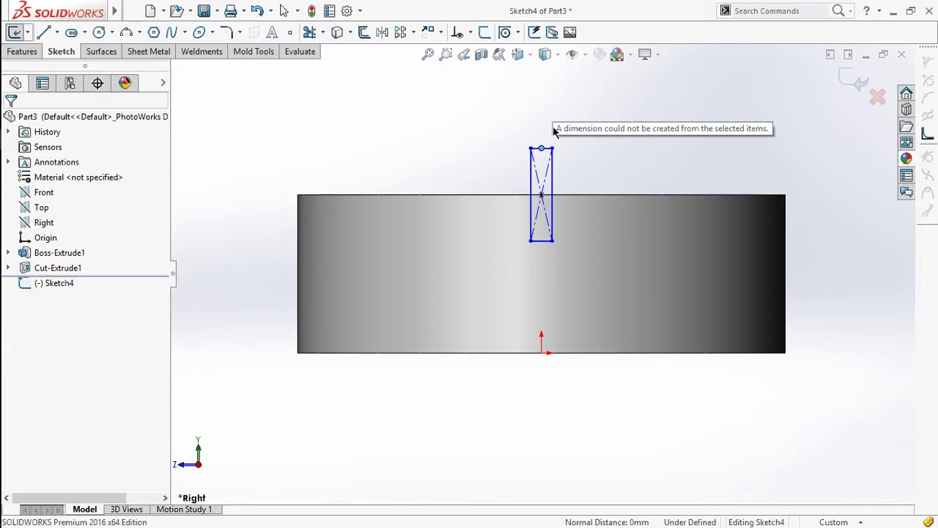
scroll(555, 108, "down", 3)
left_click(541, 182)
left_click(540, 147)
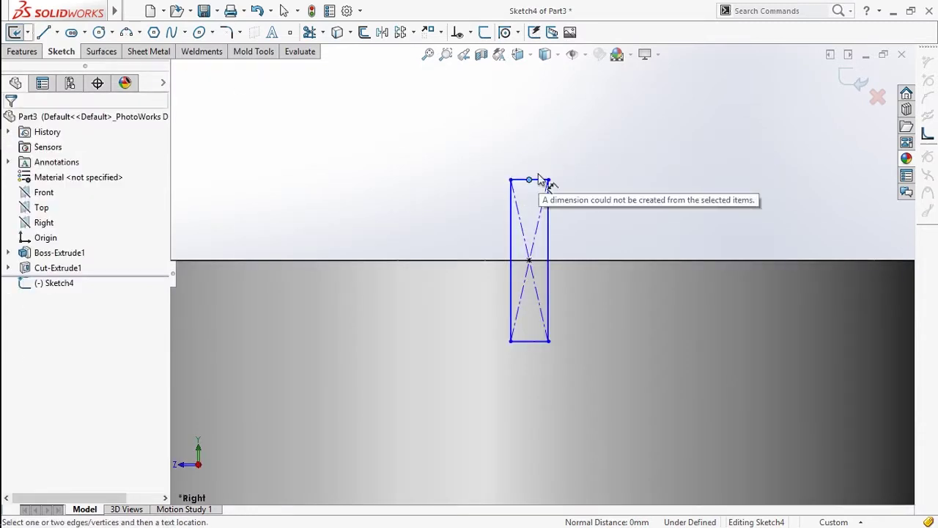
left_click(540, 180)
left_click(535, 155)
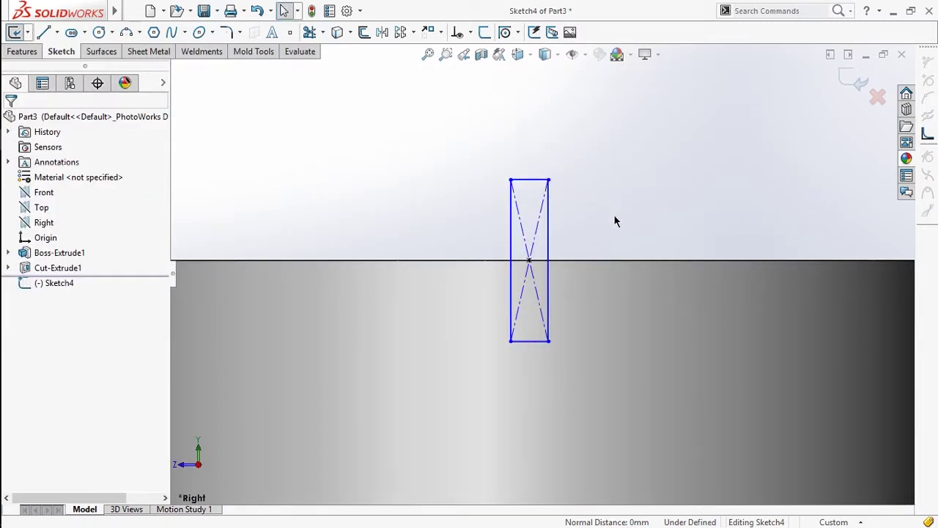
left_click(540, 181)
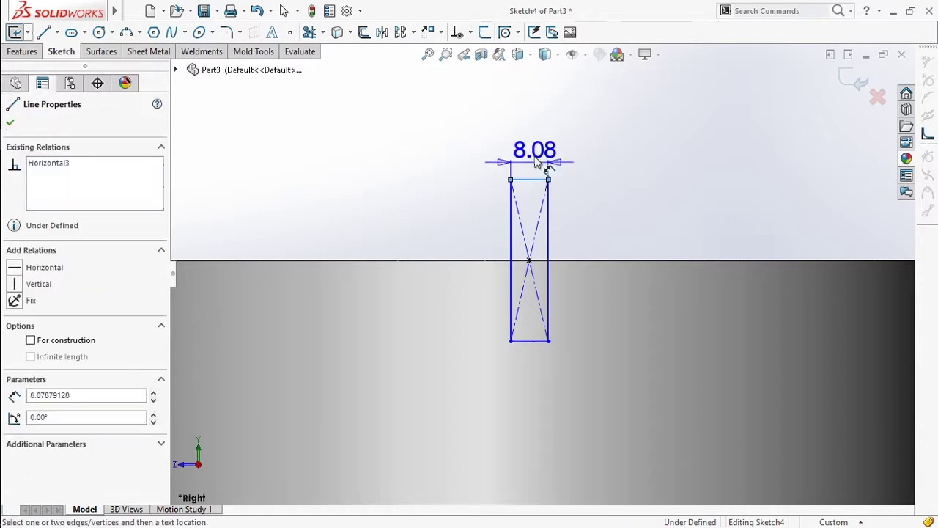
left_click(551, 114)
type("10")
key("Return")
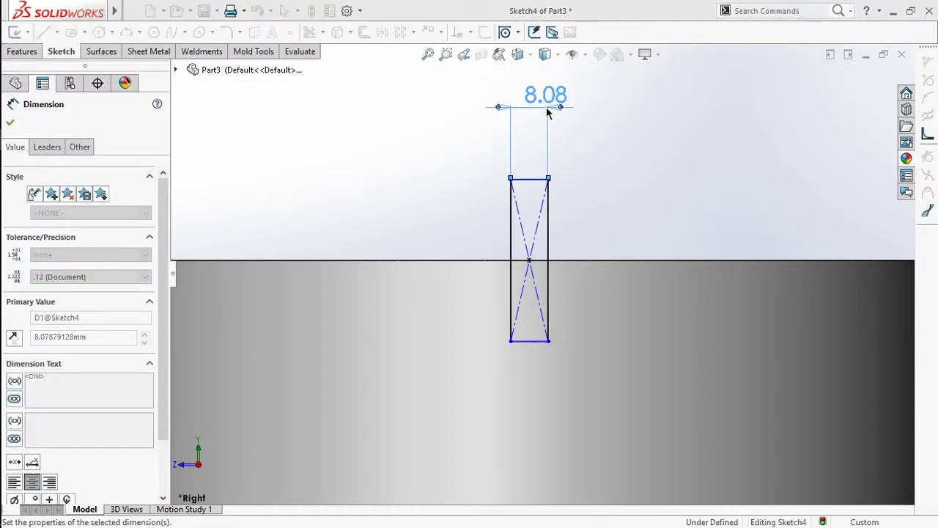
Dimension the rectangle's height to 50 mm.
left_click(546, 258)
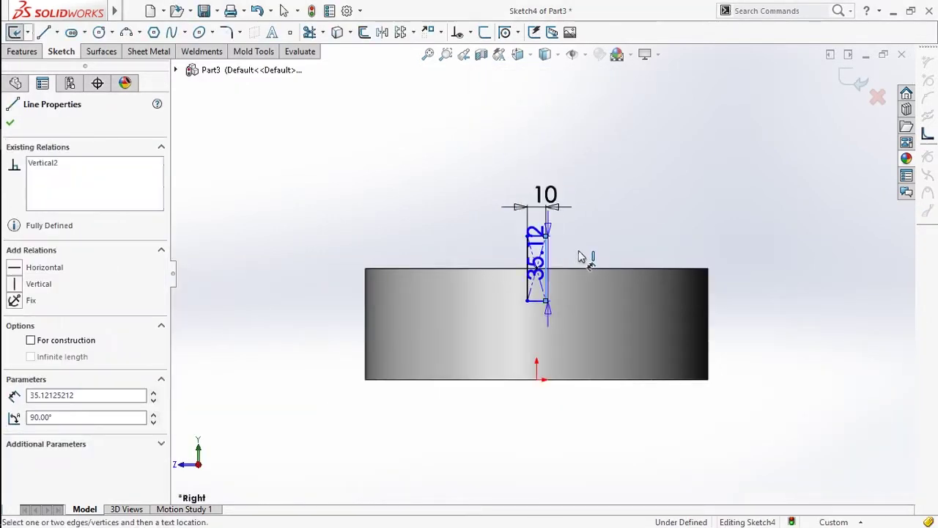
left_click(590, 264)
type("50")
key("Return")
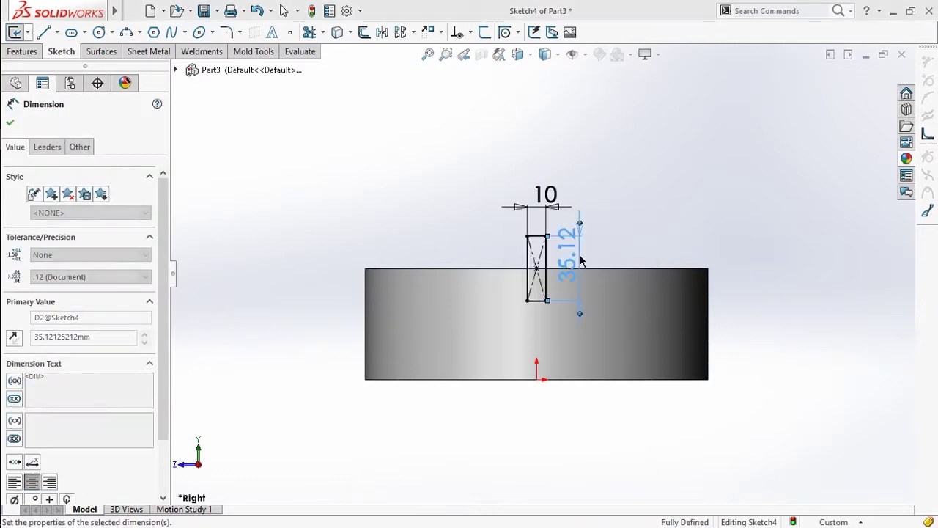
left_click(681, 226)
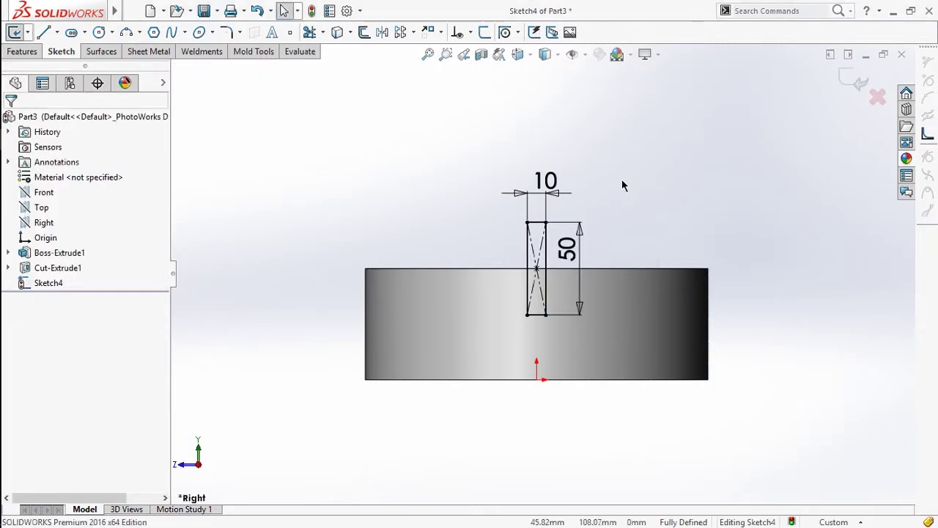
Cut the rectangle Through All in both directions to slot the cup's rim.
key("ctrl+7")
key("s")
left_click(685, 498)
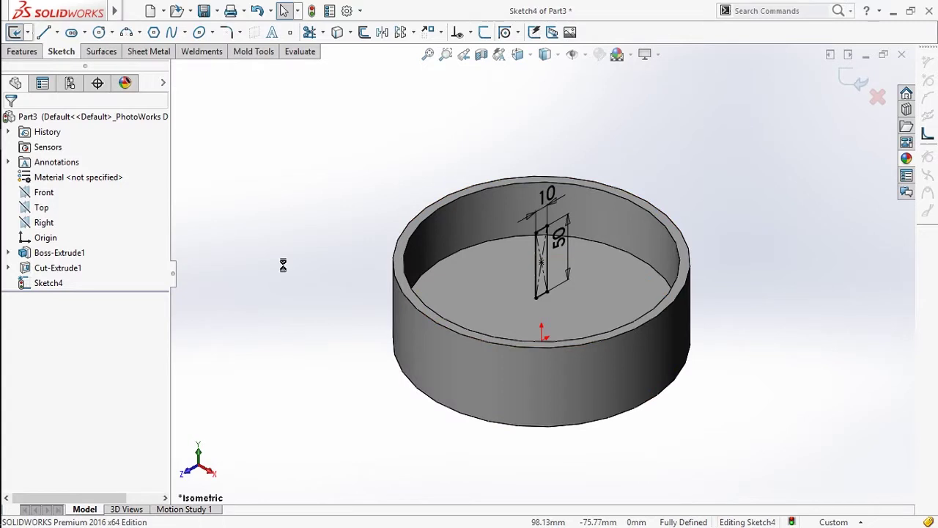
left_click(78, 206)
left_click(61, 236)
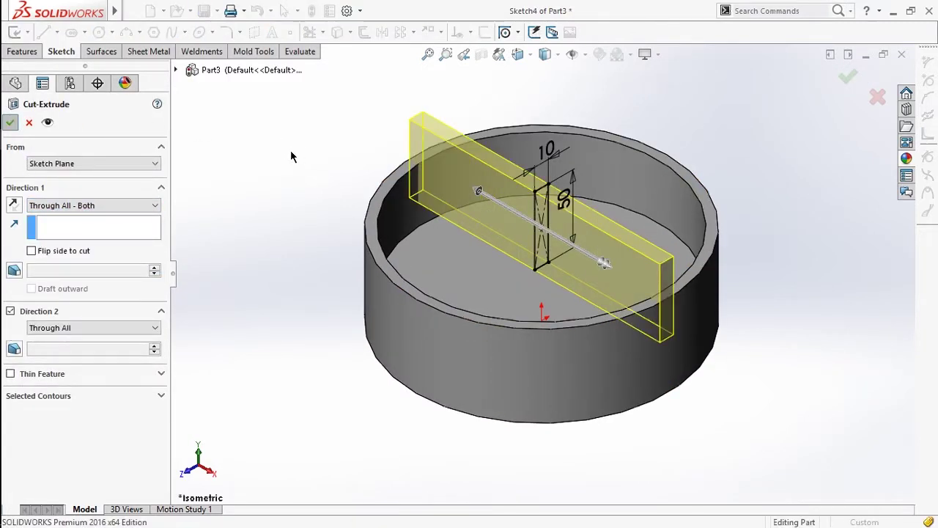
key("Return")
middle_click_drag(358, 205, 463, 199)
key("ctrl+7")
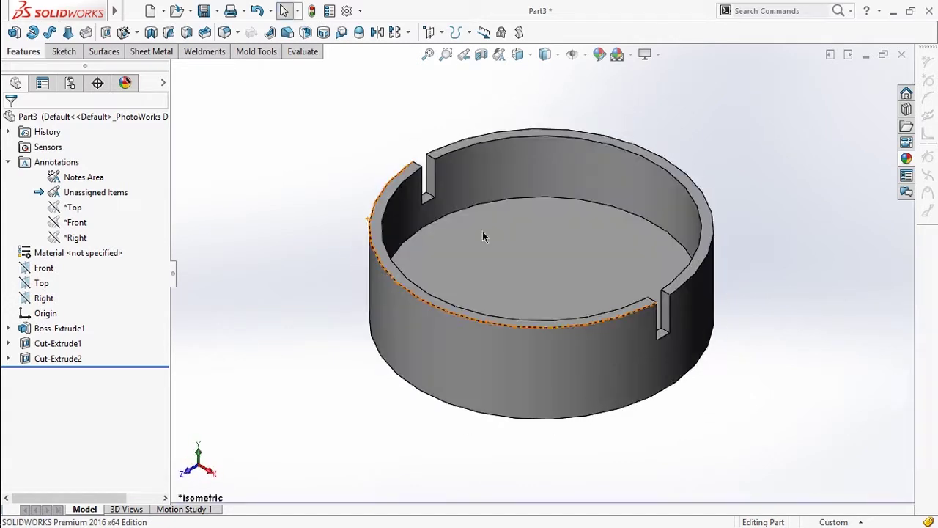
Apply a dark powder coat appearance to turn the cup black.
left_click(908, 158)
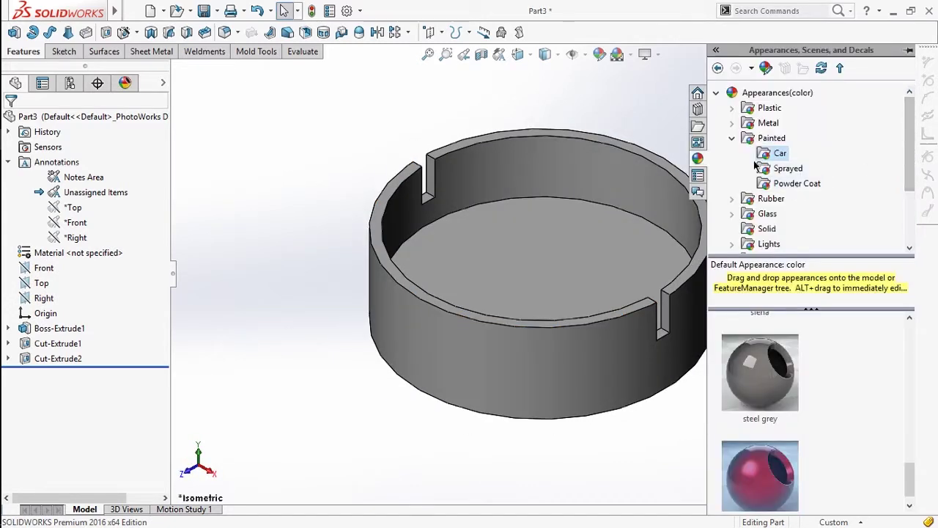
left_click(799, 184)
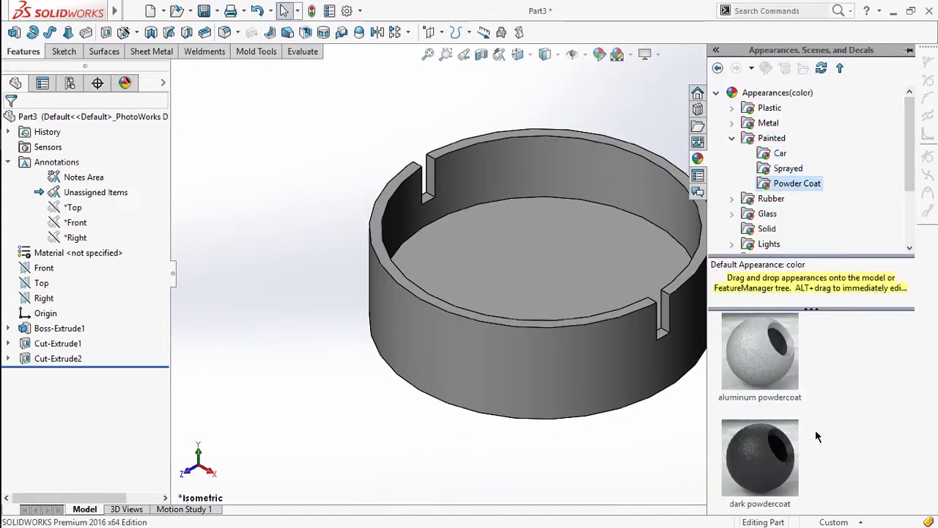
left_click_drag(783, 480, 589, 396)
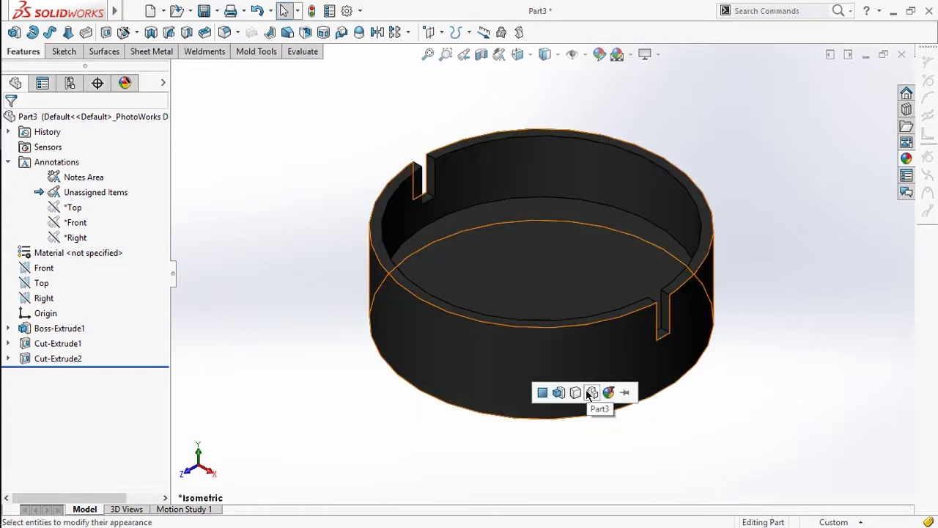
left_click(589, 393)
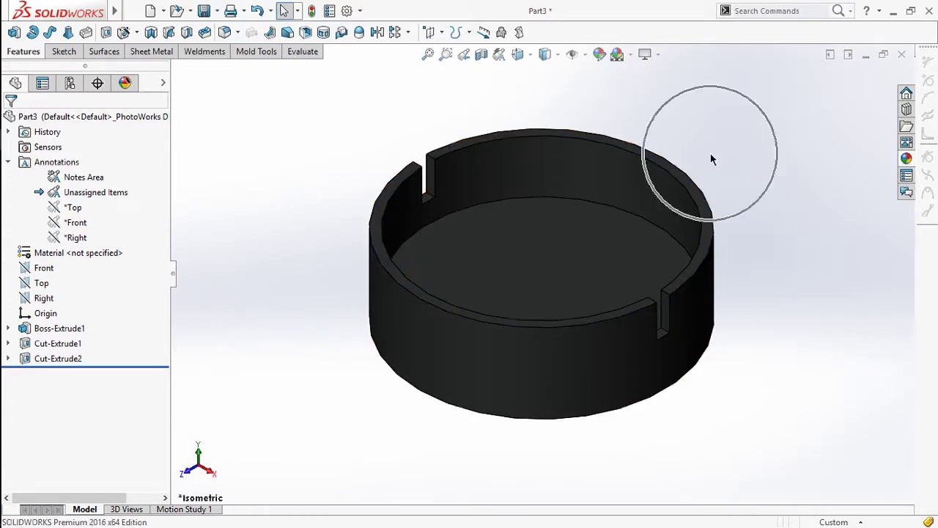
Save the part as Part3, close it, and cancel the Open file browser.
key("ctrl+s")
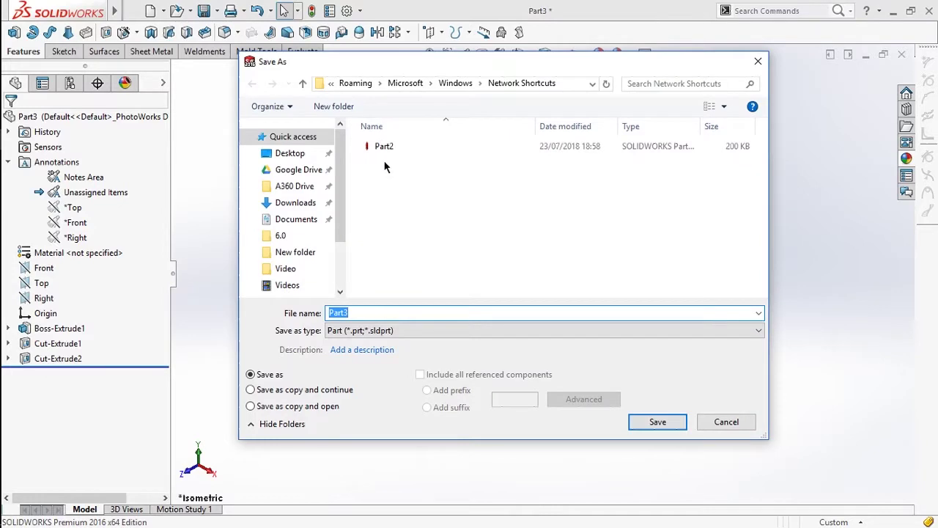
left_click(637, 422)
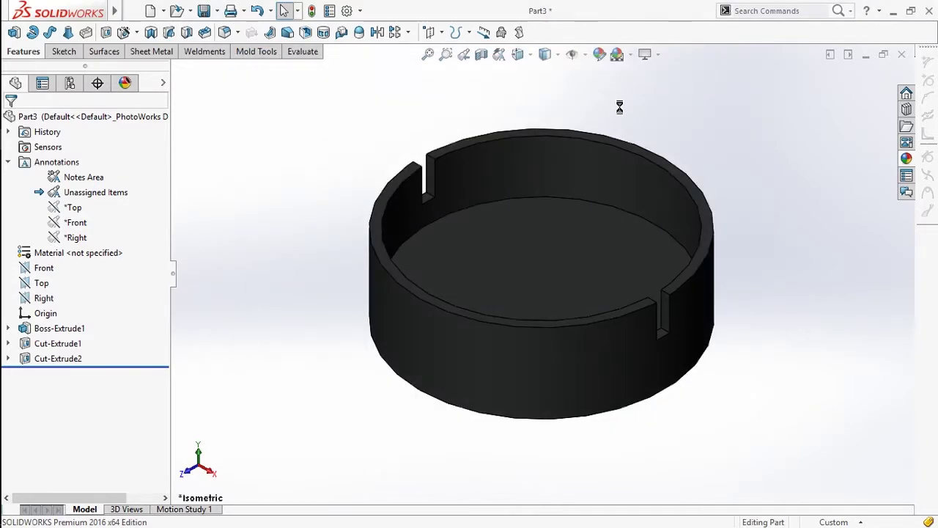
left_click(903, 55)
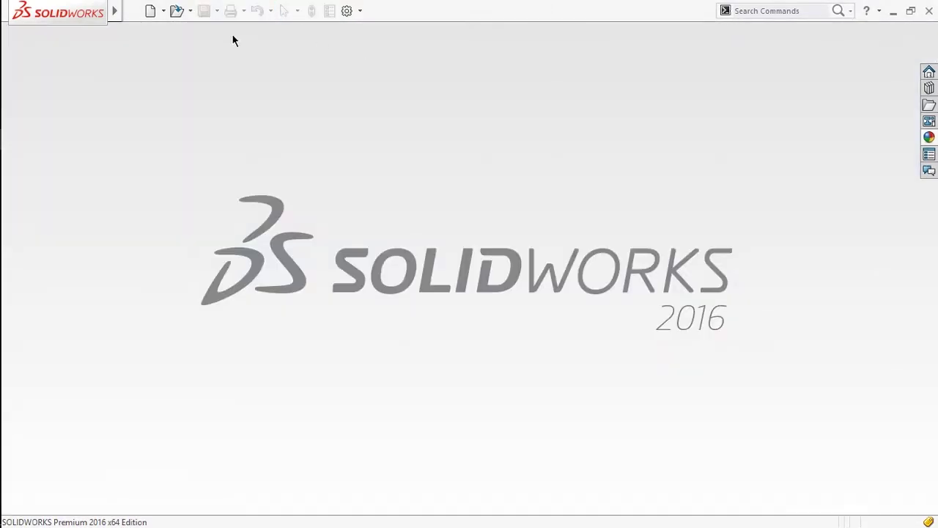
left_click(176, 14)
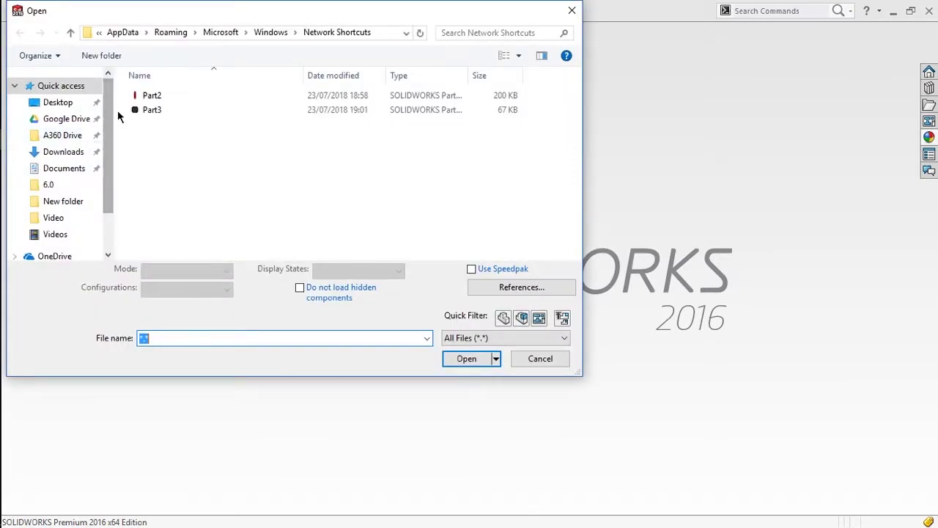
left_click(526, 364)
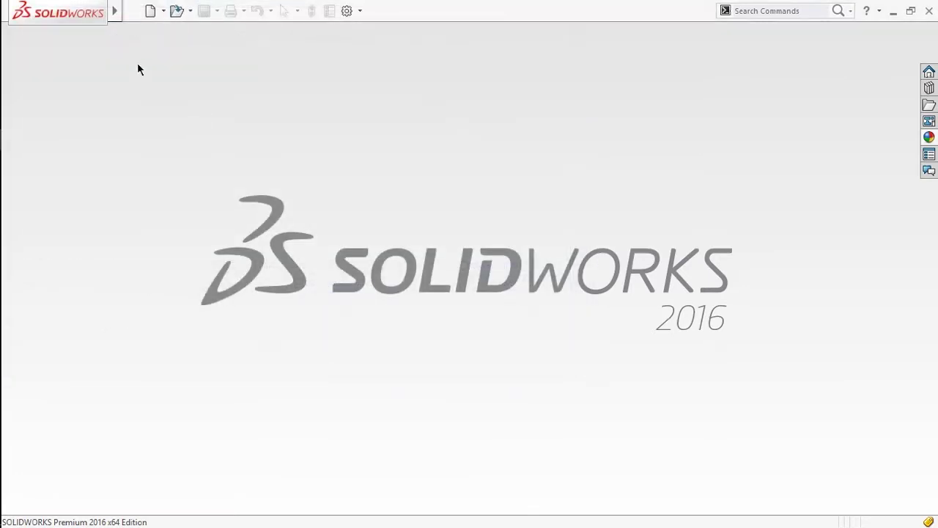
left_click(153, 12)
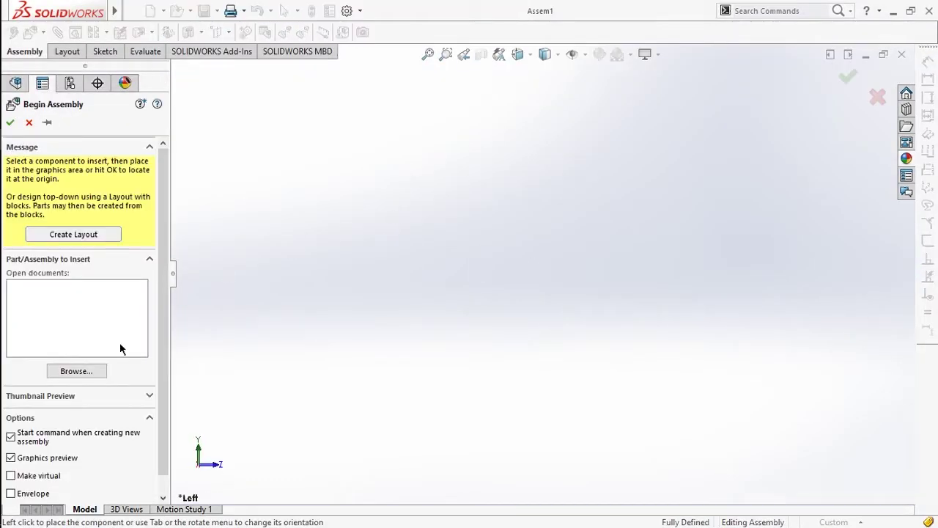
Insert Part3 into the new assembly and place it at the origin.
left_click(83, 371)
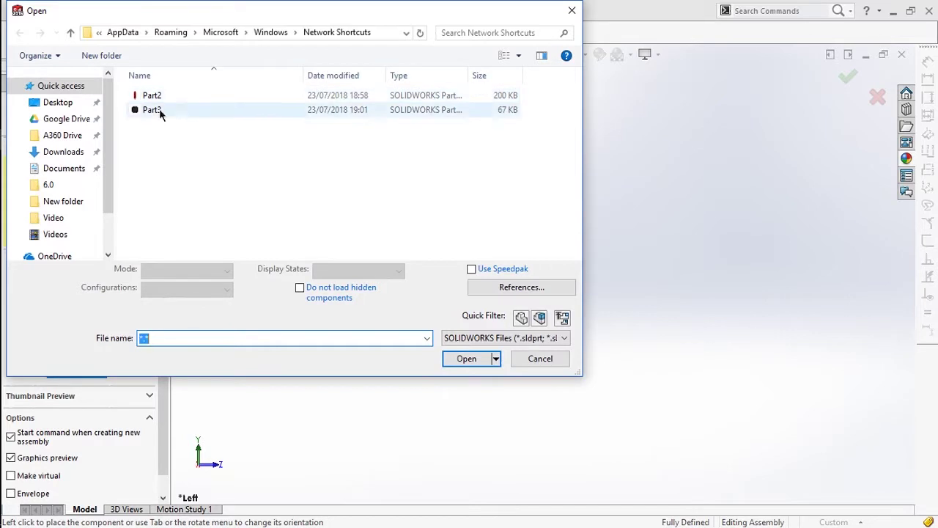
left_click(158, 110)
left_click(466, 353)
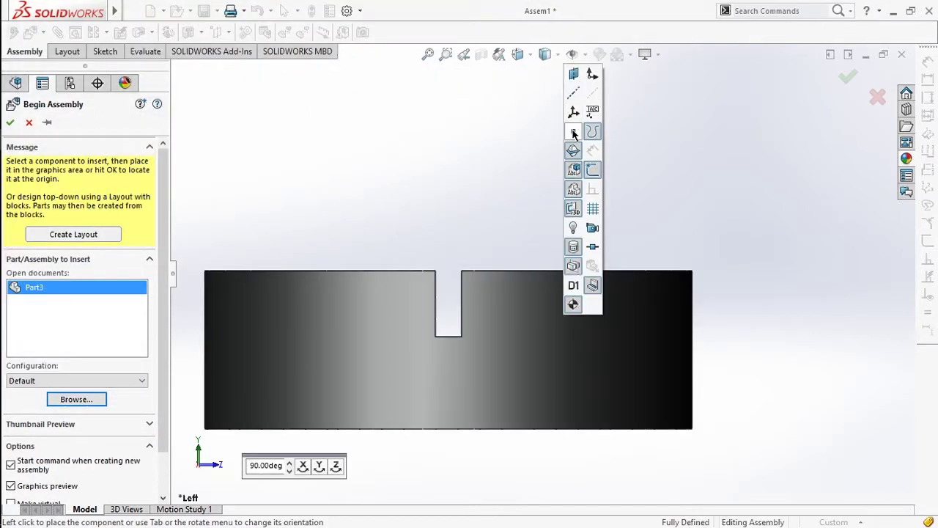
left_click(593, 74)
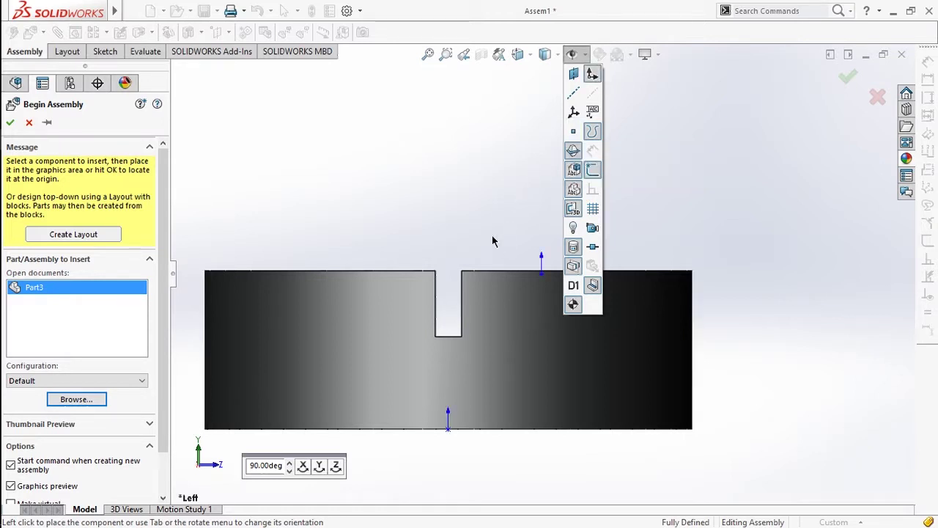
key("ctrl+7")
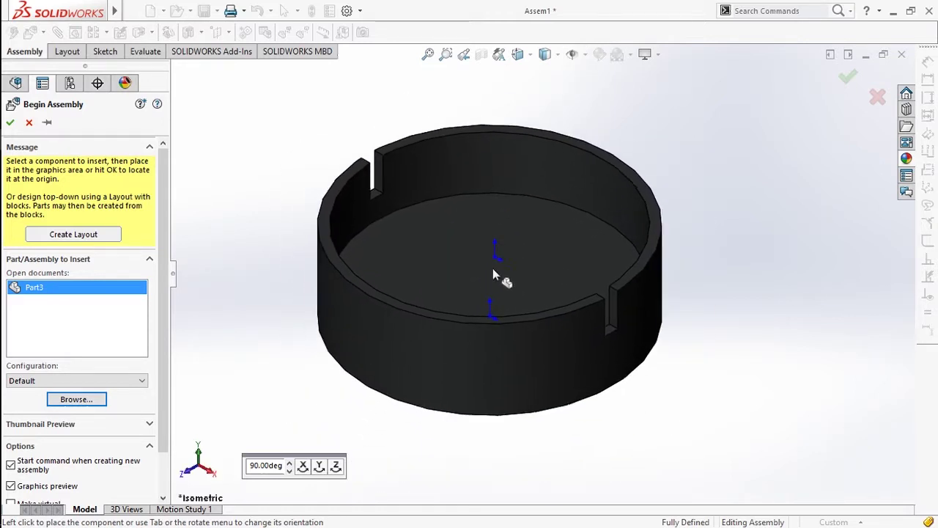
left_click(497, 262)
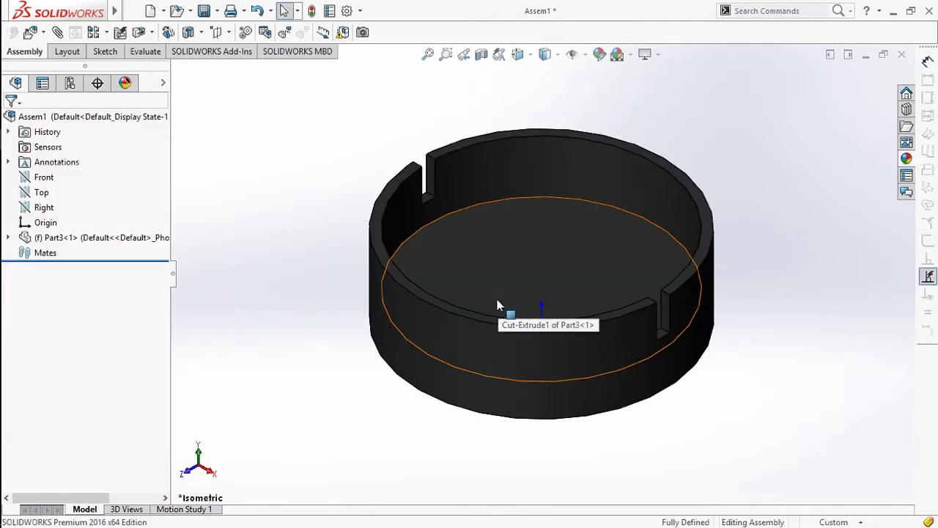
Hide the origins and begin inserting another component.
left_click(573, 54)
left_click(696, 137)
left_click(739, 154)
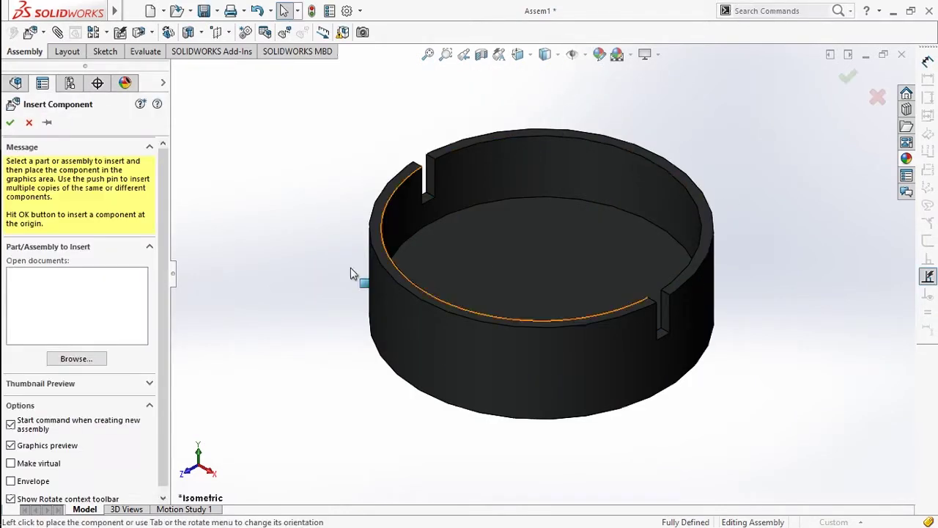
Insert the spring Part2 and drop it beside the black cup.
left_click(77, 359)
left_click(173, 96)
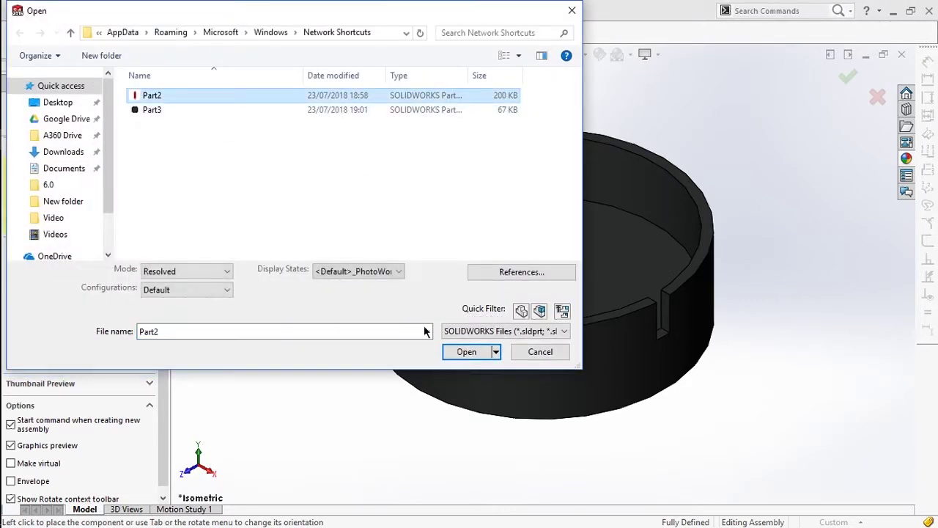
left_click(469, 351)
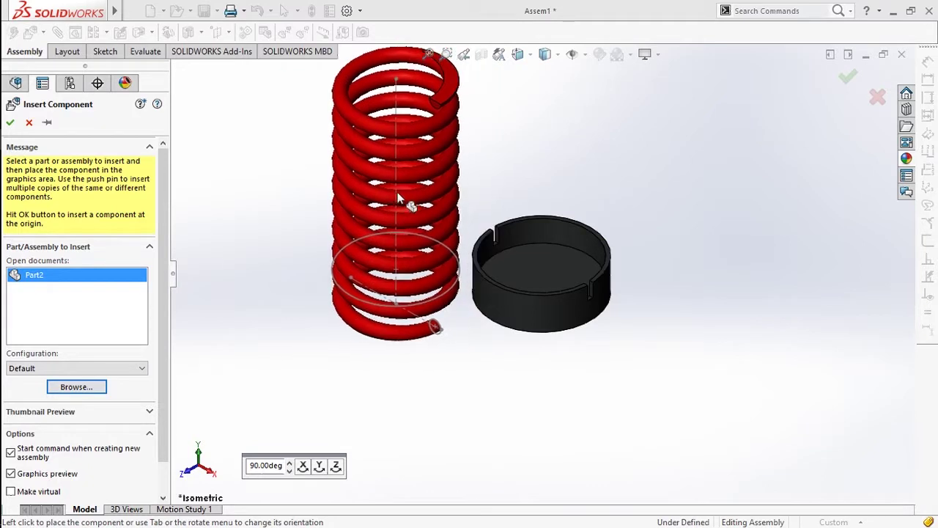
left_click(398, 192)
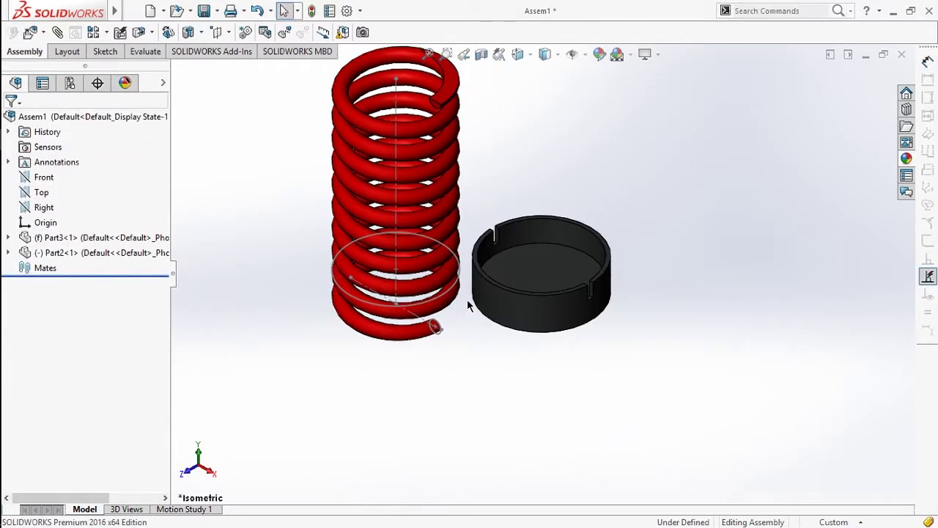
Add a concentric mate between the spring's round face and the cup's inner wall.
key("m")
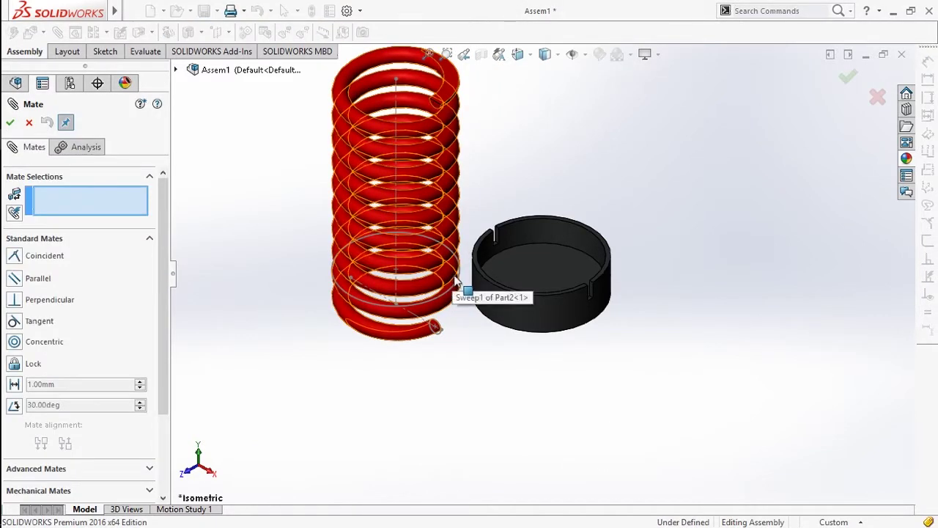
left_click(457, 285)
left_click(525, 239)
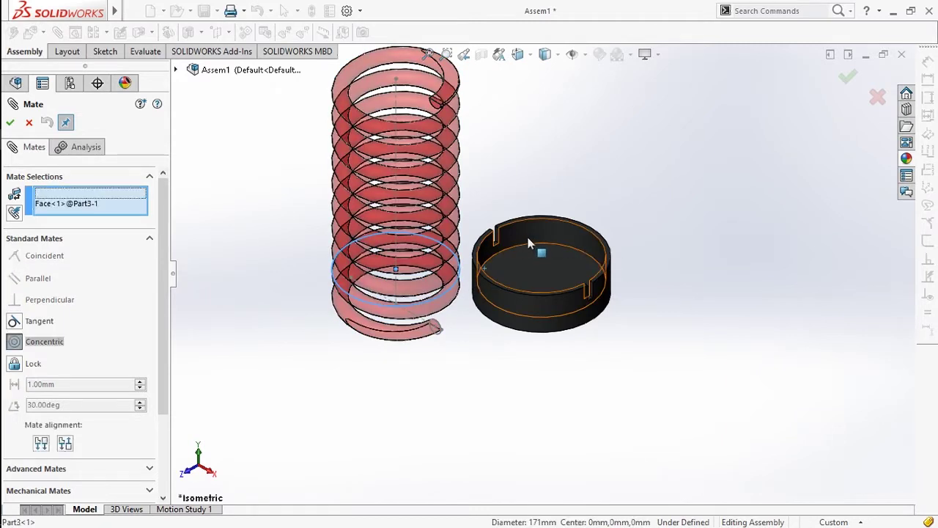
left_click(634, 204)
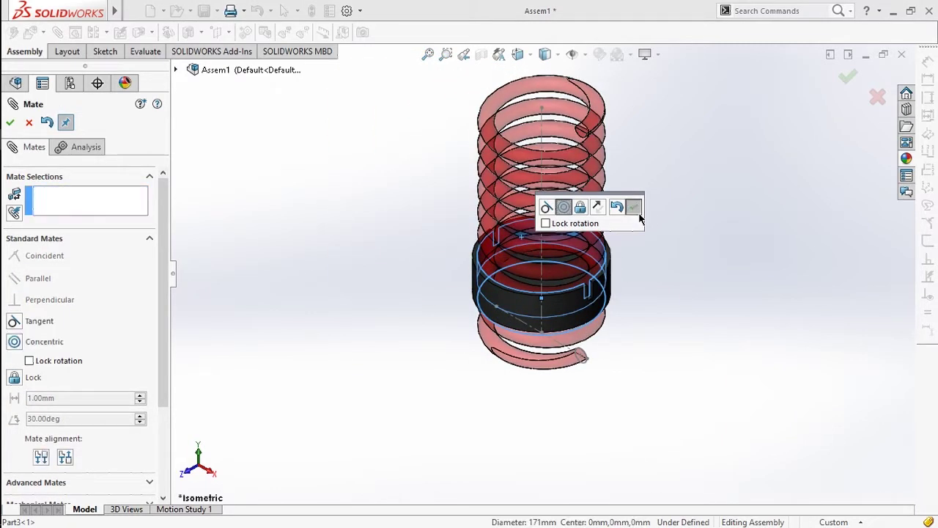
scroll(592, 267, "up", 5)
scroll(592, 268, "down", 2)
Add a coincident mate seating the spring's bottom end on the cup floor.
left_click_drag(513, 249, 535, 220)
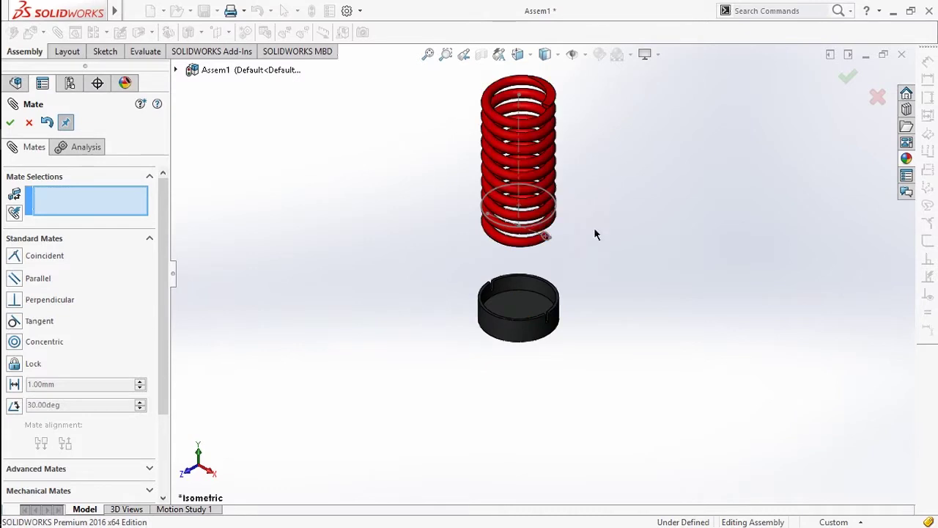
scroll(586, 292, "down", 3)
mouse_move(532, 279)
middle_mouse_down()
mouse_move(458, 194)
mouse_move(499, 343)
mouse_move(491, 391)
mouse_move(531, 430)
middle_mouse_up()
left_click(469, 249)
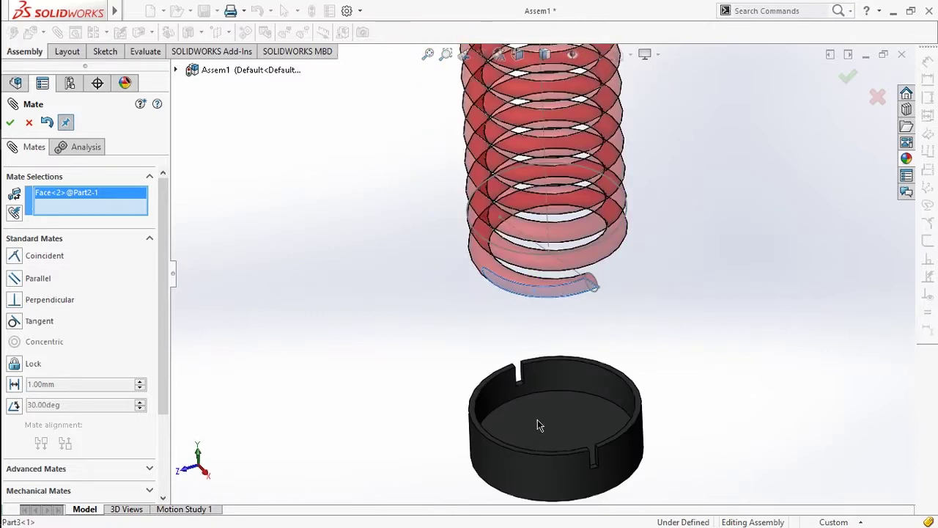
left_click(537, 420)
left_click(692, 439)
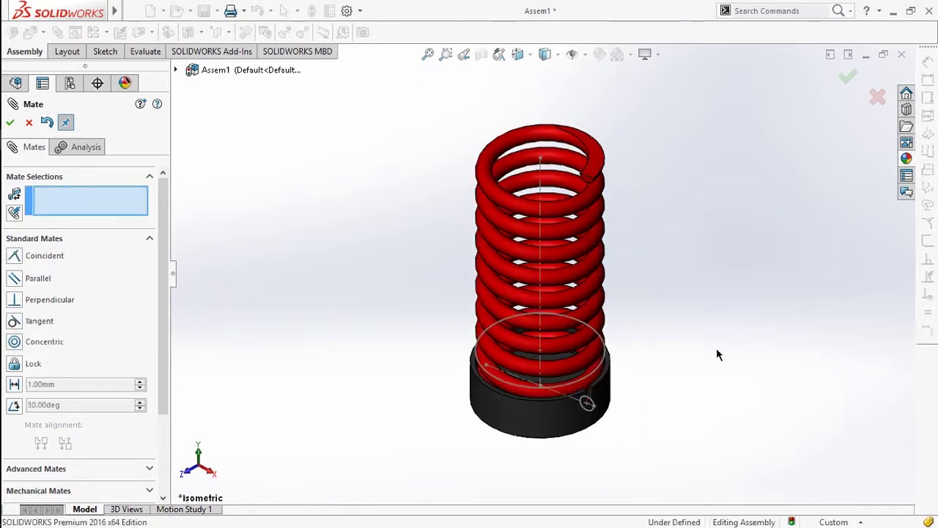
key("Escape")
Select and inspect the spring and cup components in the assembly.
scroll(630, 356, "down", 2)
left_click(596, 362)
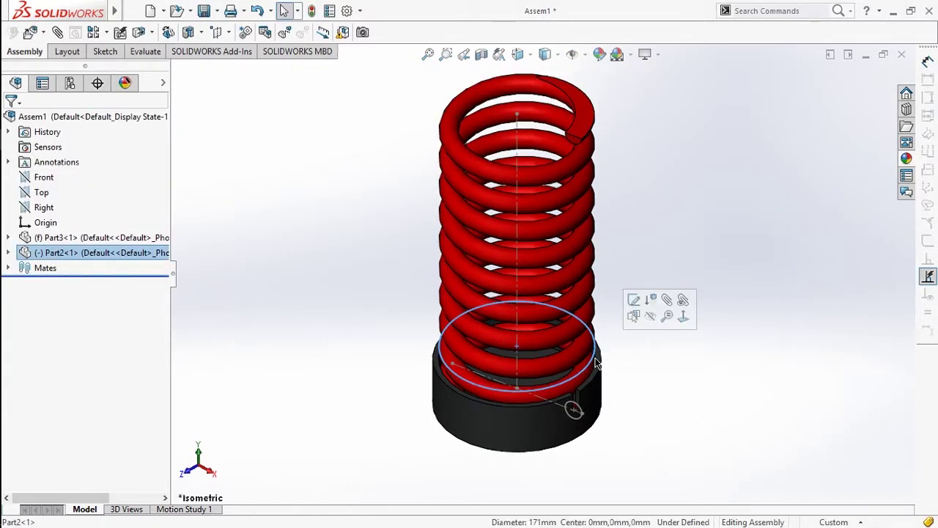
left_click(682, 393)
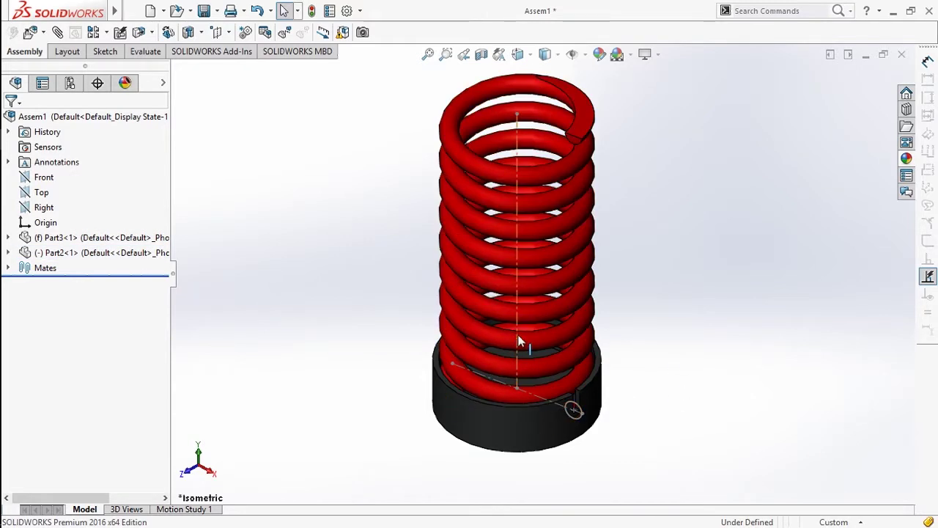
scroll(649, 288, "up", 2)
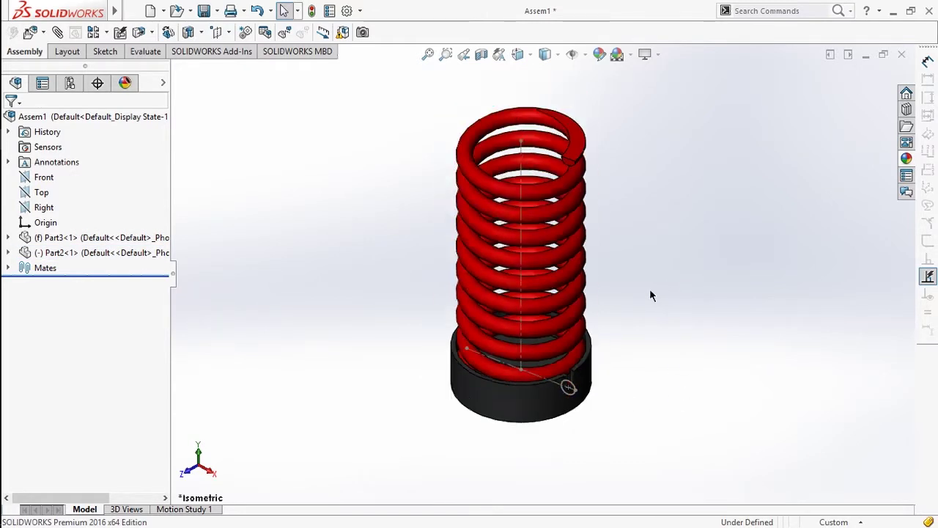
scroll(592, 262, "up", 1)
left_click(117, 252)
left_click(384, 307)
left_click(157, 239)
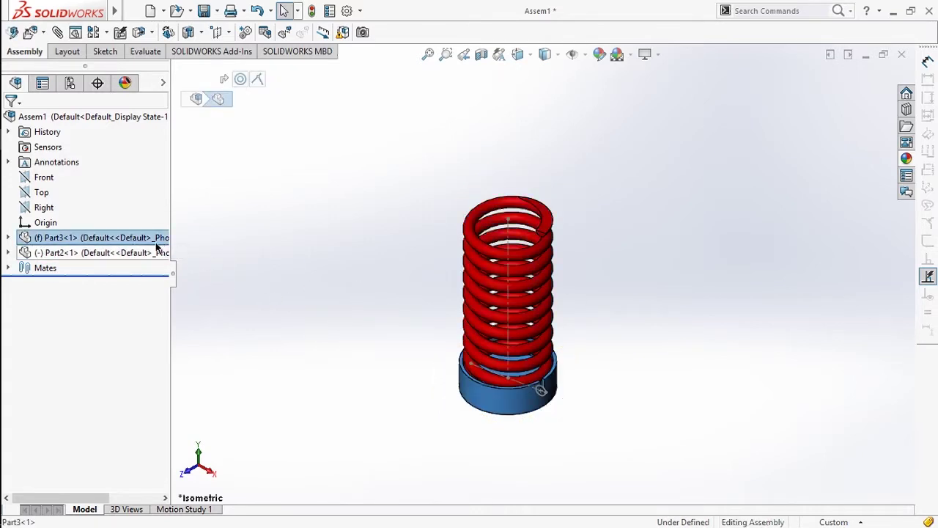
left_click(277, 282)
Insert a second copy of Part3, rotated 180° about X, floating above the spring.
left_click(301, 275)
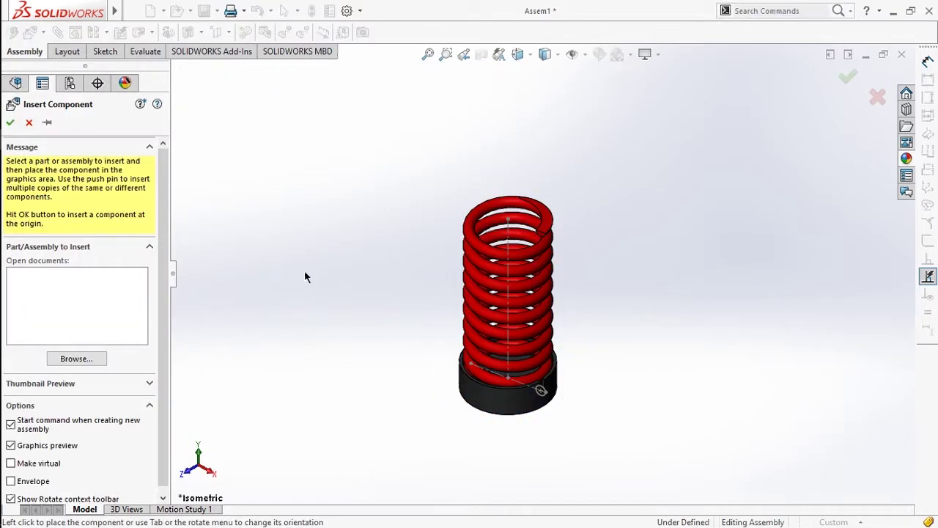
left_click(106, 357)
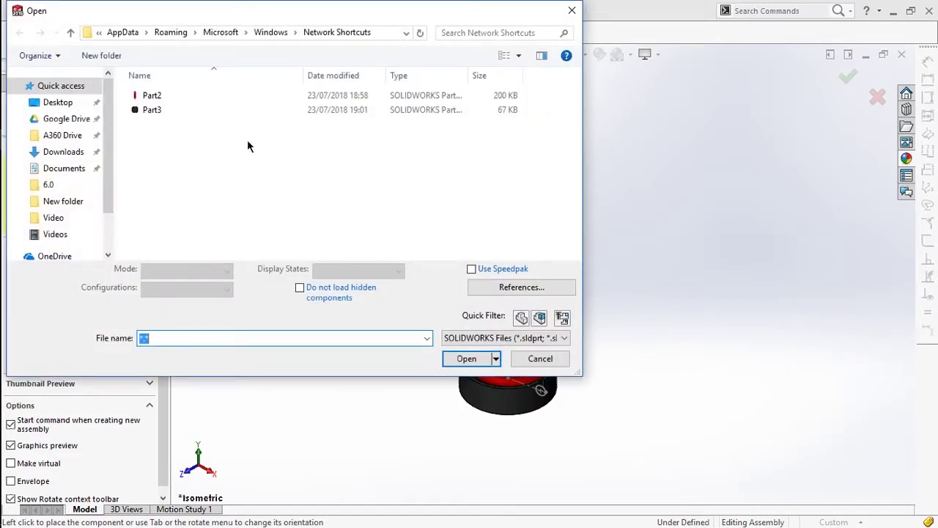
left_click(152, 110)
left_click(466, 352)
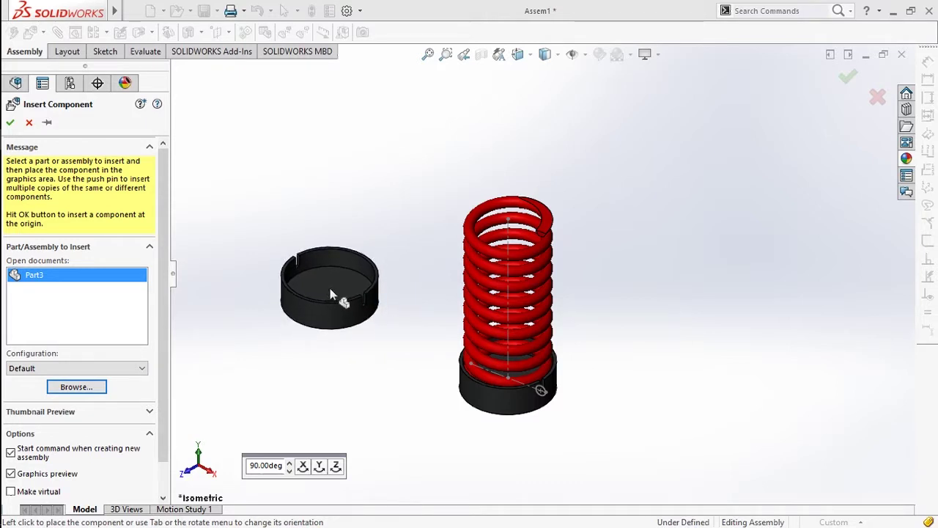
left_click(303, 466)
left_click(303, 466)
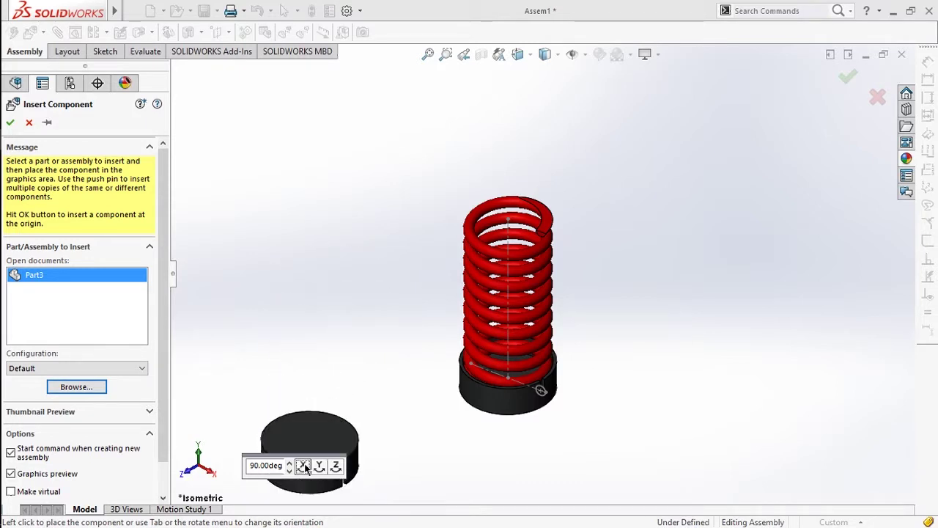
left_click(425, 154)
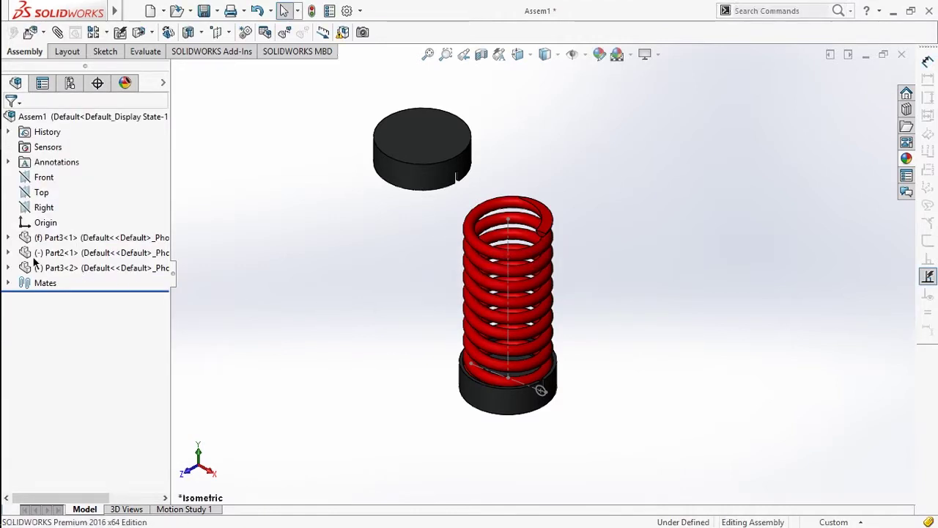
key("m")
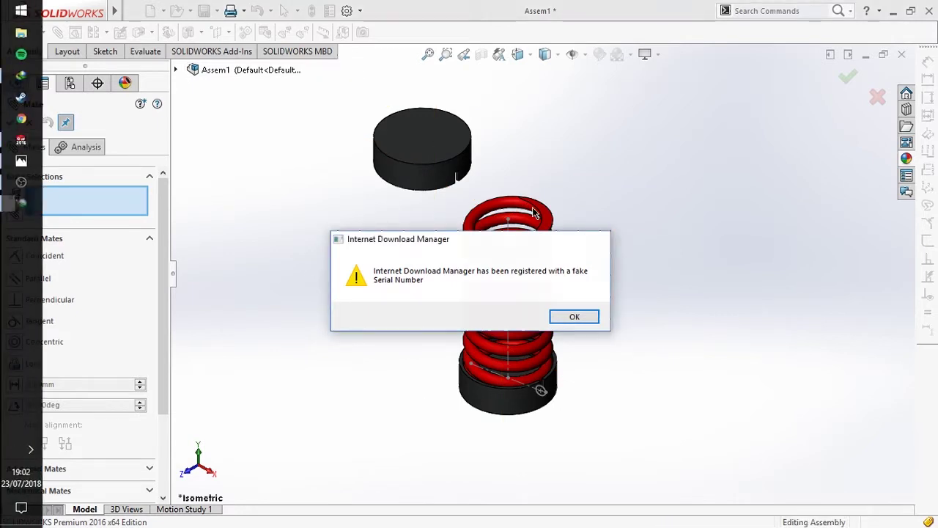
Dismiss the warning and inspect the cups' and spring's feature lists, selecting the spring's Sketch3.
key("Return")
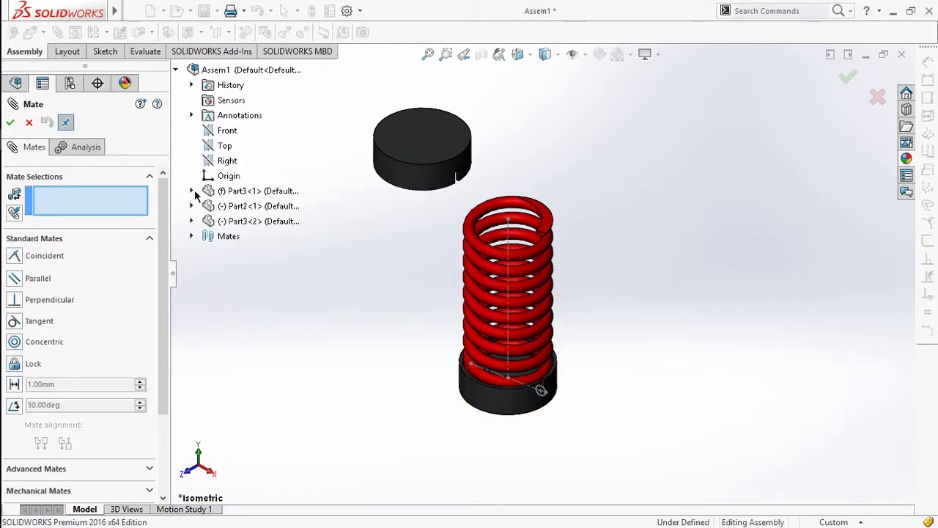
left_click(192, 191)
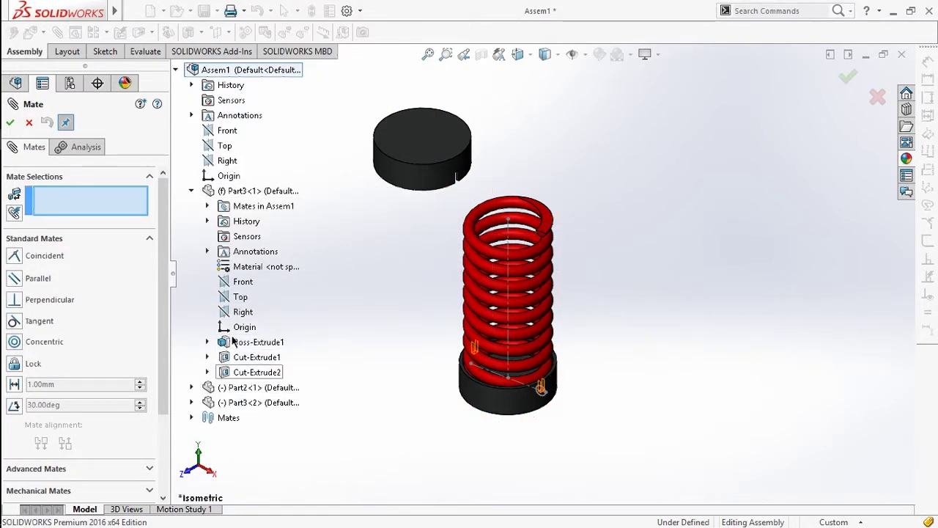
left_click(192, 191)
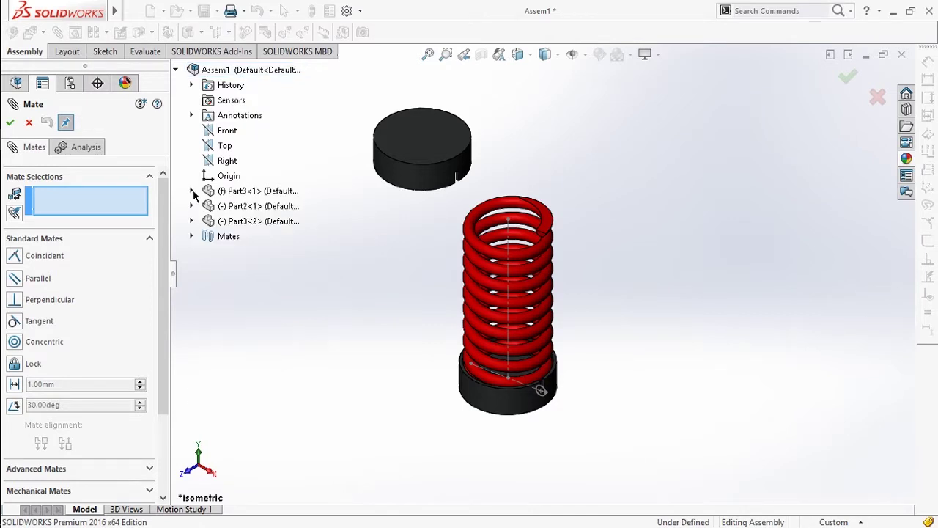
left_click(192, 221)
left_click(192, 221)
left_click(191, 206)
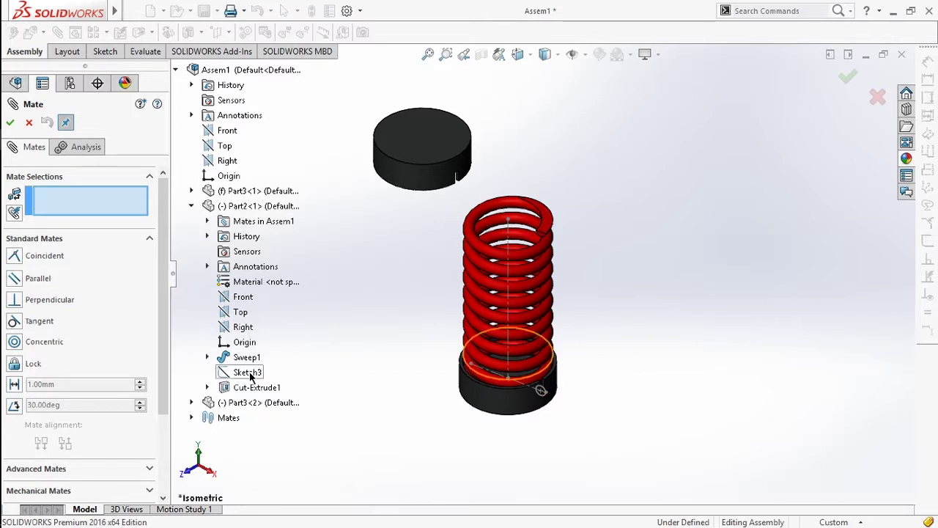
key("Escape")
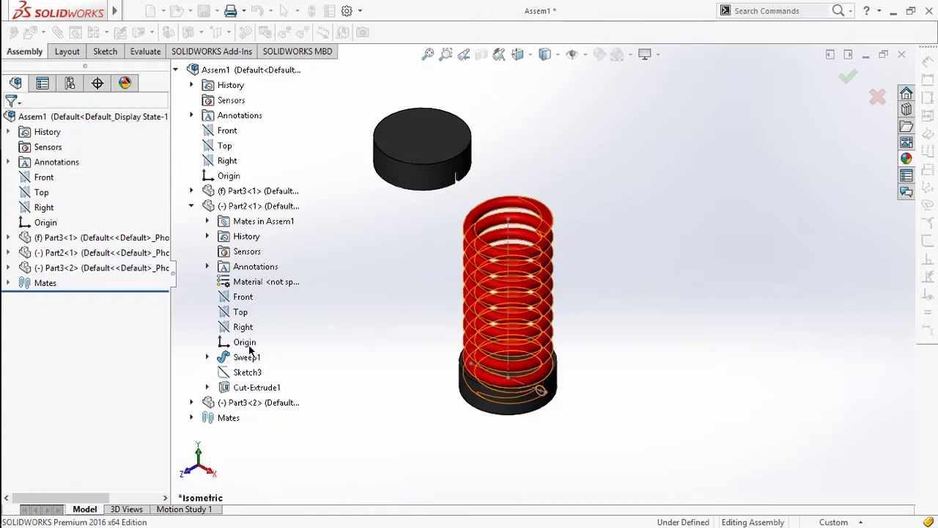
left_click(8, 252)
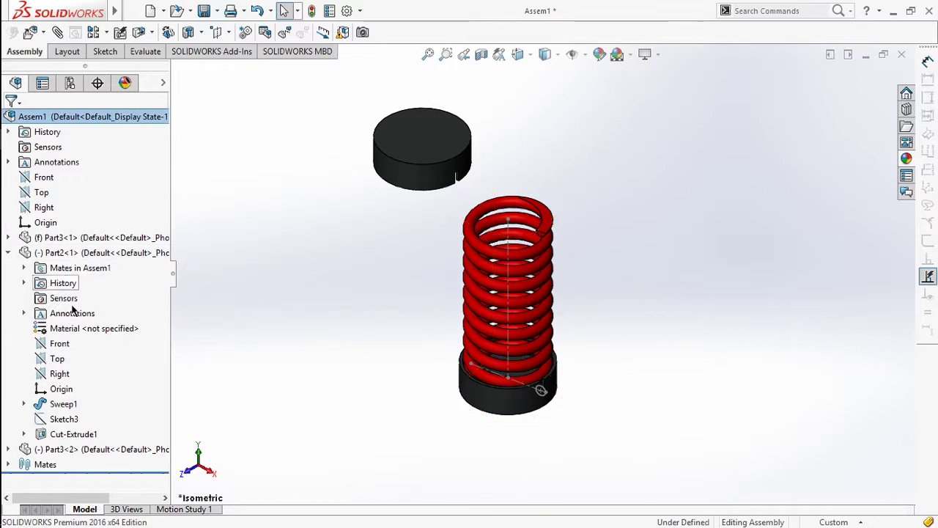
left_click(63, 418)
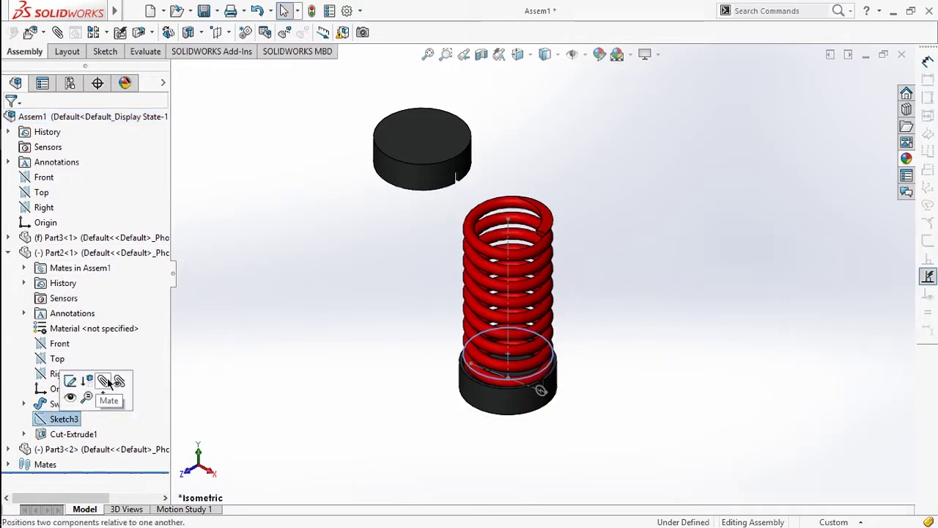
key("s")
Mate the top cup concentric with the bottom cup, then drag it up above the coils.
left_click(408, 334)
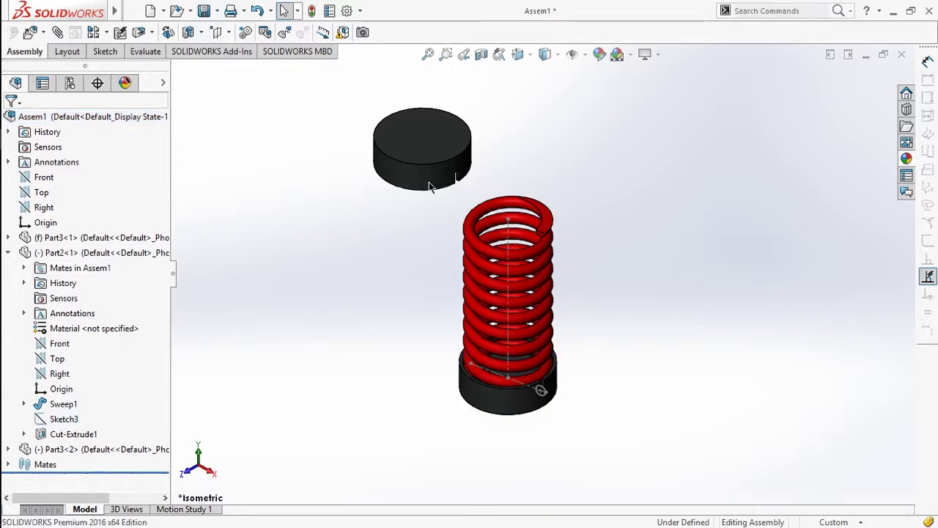
left_click(432, 186)
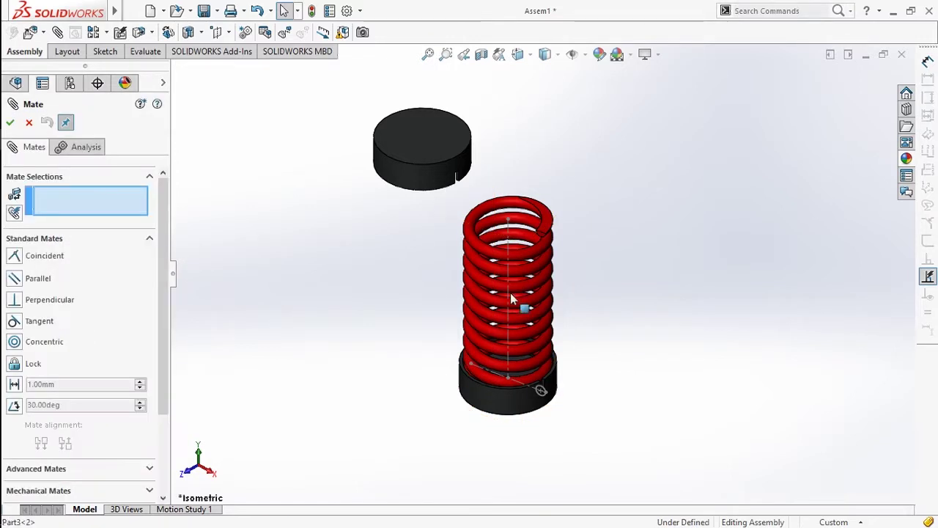
left_click(503, 399)
left_click(13, 124)
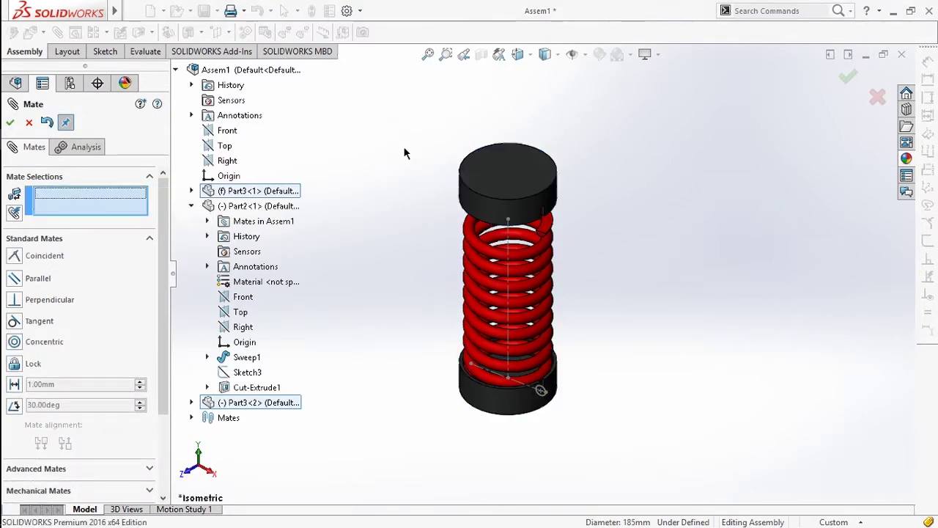
key("Escape")
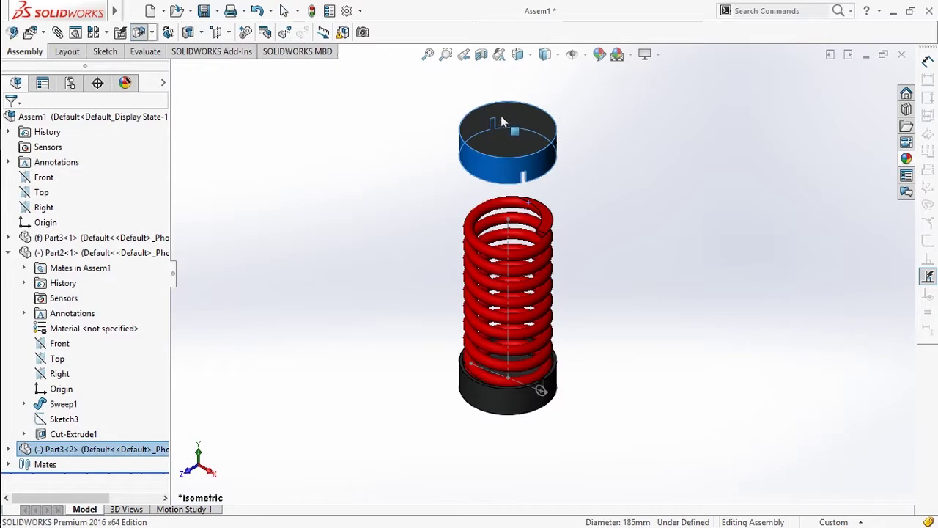
left_click_drag(529, 206, 428, 206)
left_click(266, 290)
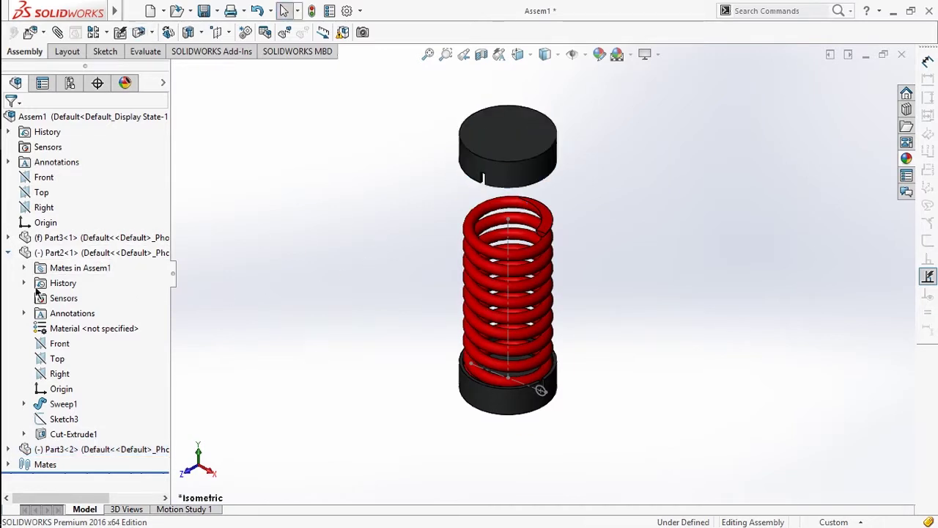
Start editing the spring's path Sketch1, saving Assem1 and all modified parts first.
left_click(23, 404)
left_click(73, 418)
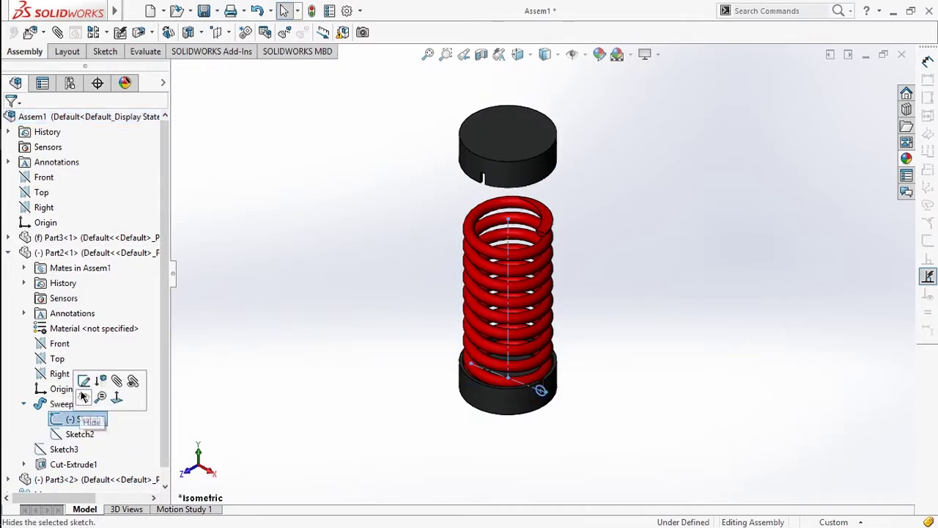
left_click(84, 382)
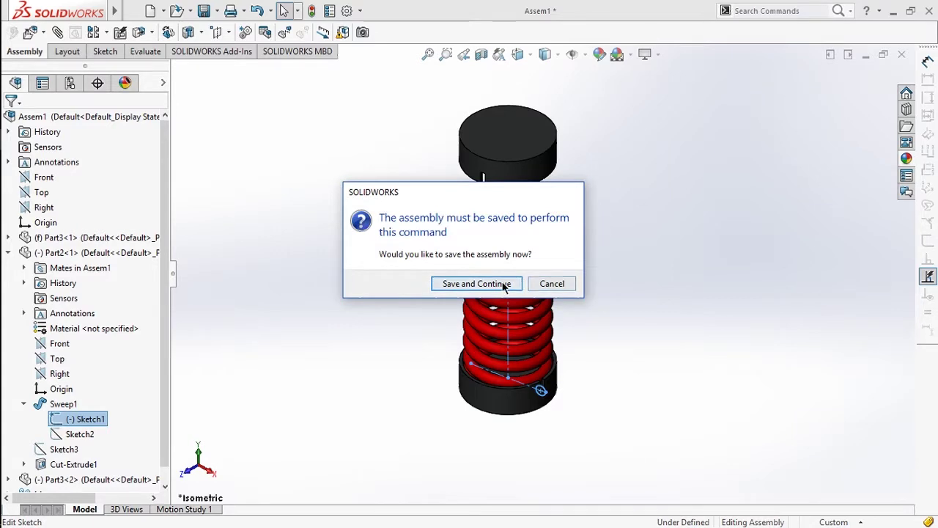
left_click(490, 284)
left_click(431, 229)
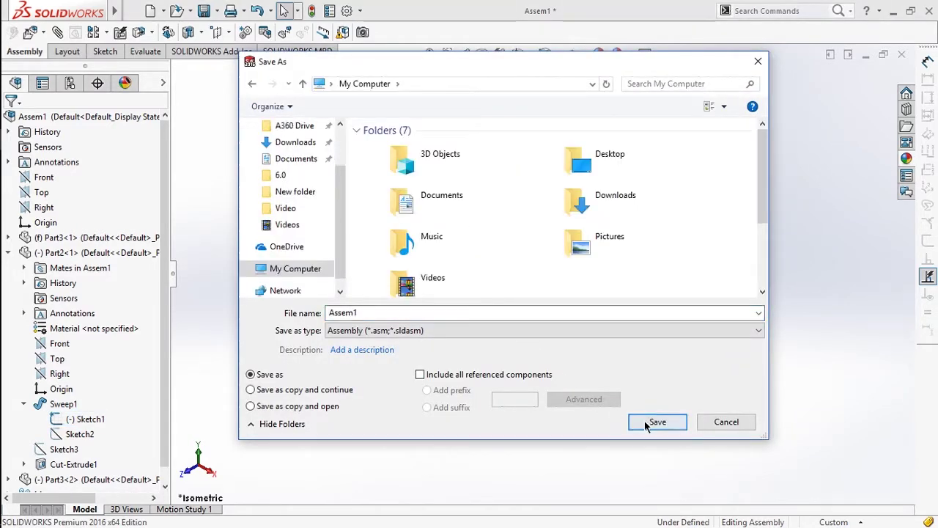
left_click(648, 423)
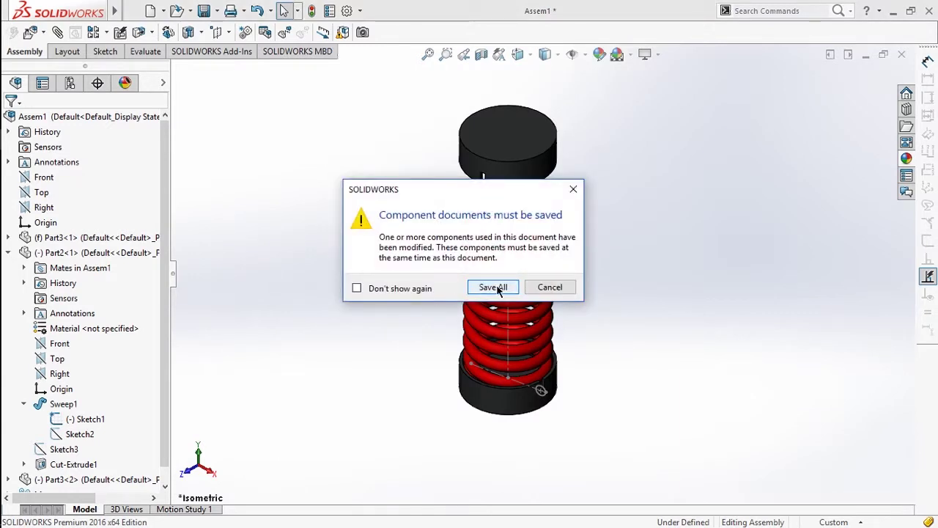
left_click(498, 288)
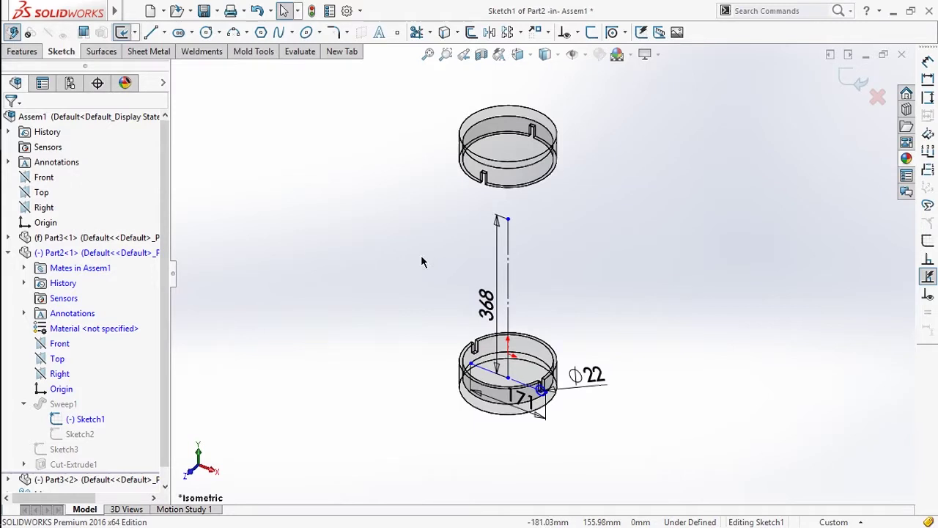
Replace the 368 dimension by making the path's top endpoint coincident with the top cup's inner edge.
scroll(501, 219, "down", 3)
scroll(502, 218, "down", 5)
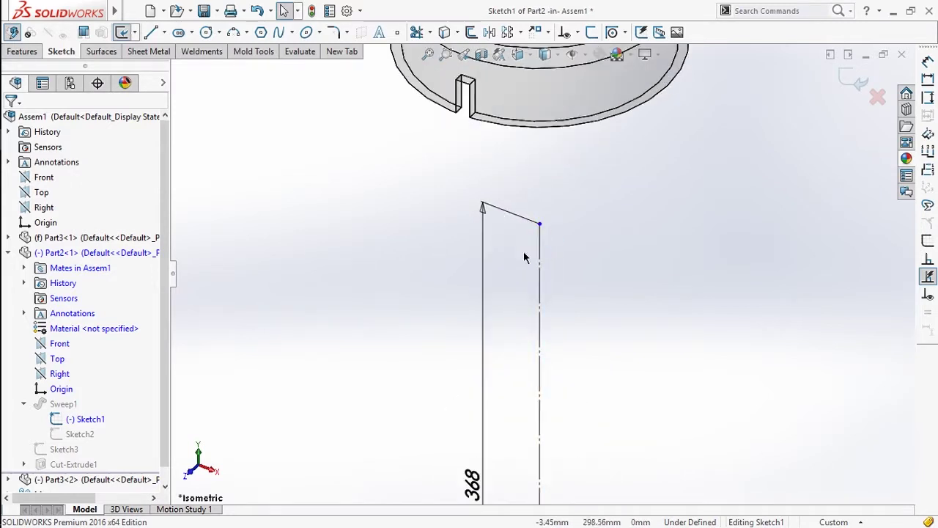
left_click_drag(507, 247, 450, 182)
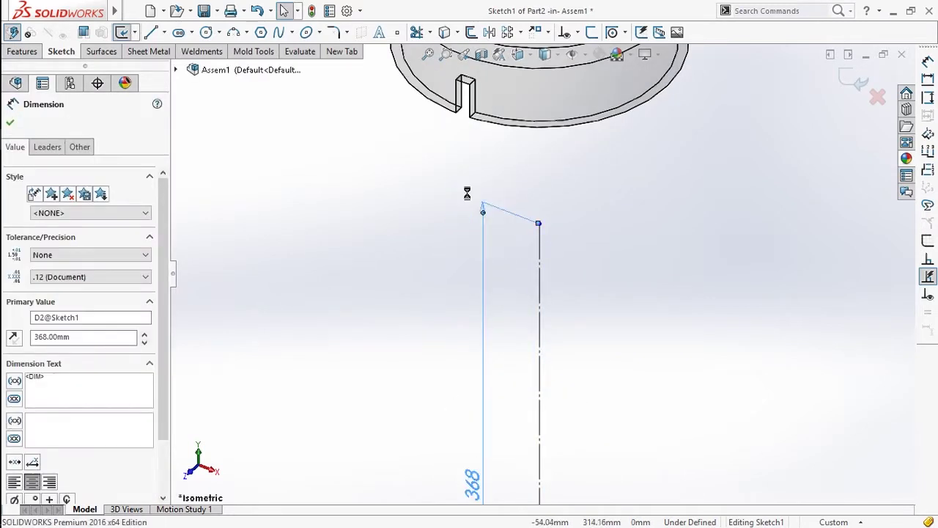
key("Delete")
left_click(540, 226)
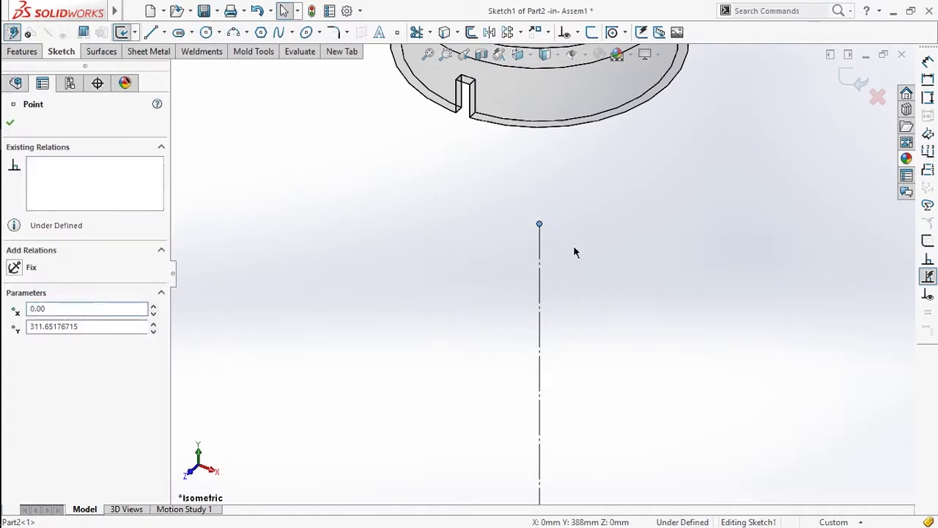
scroll(530, 421, "up", 3)
scroll(500, 179, "up", 1)
mouse_move(501, 179)
middle_mouse_down("ctrl")
mouse_move(518, 318)
mouse_move(511, 299)
middle_mouse_up("ctrl")
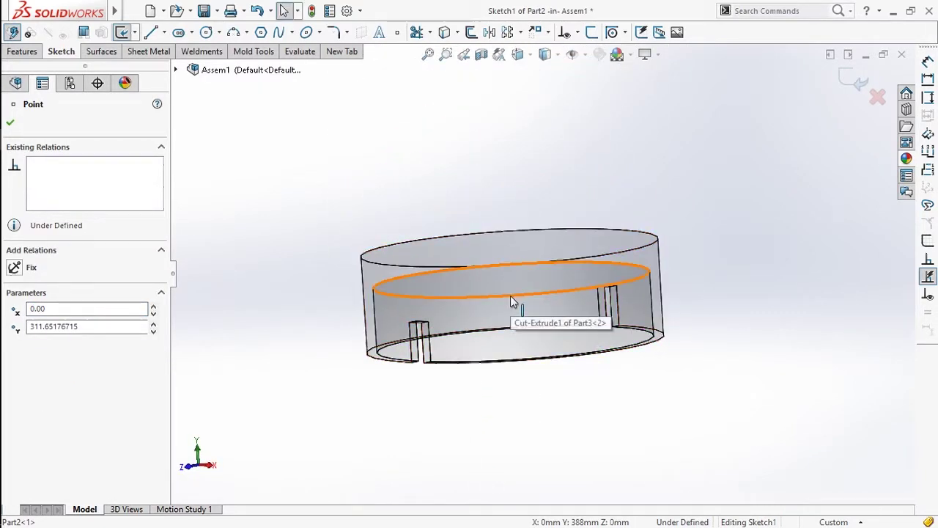
left_click(510, 296, "ctrl")
left_click(565, 239)
left_click(481, 171)
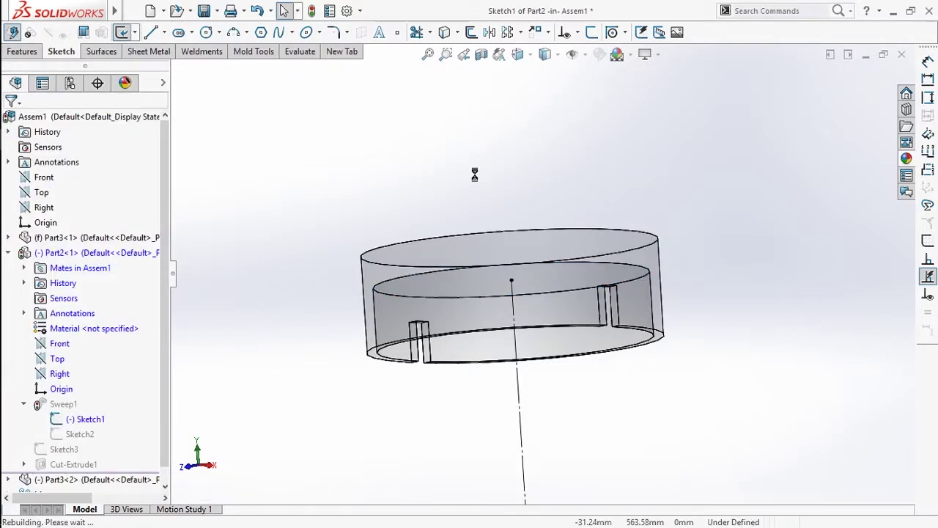
Return to the assembly in isometric view and hide the spring's sketch lines.
left_click(474, 174)
left_click(487, 184)
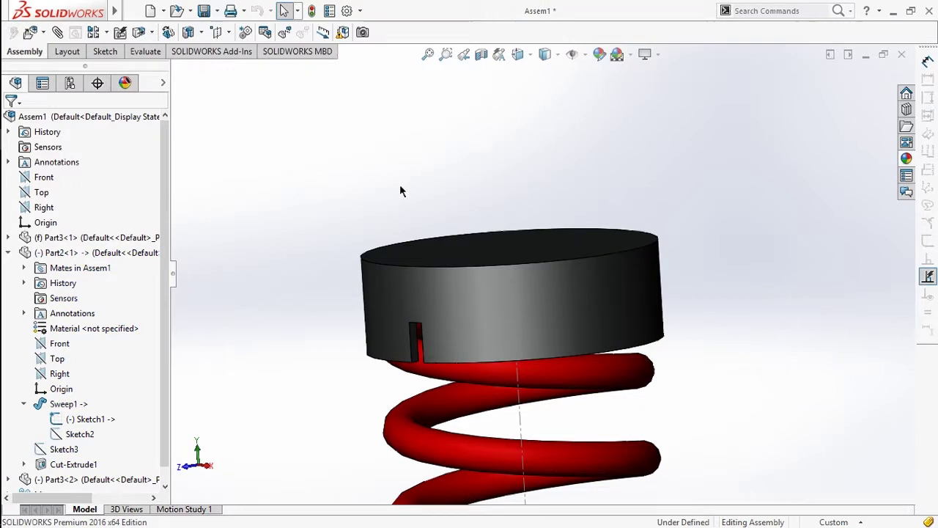
key("ctrl+7")
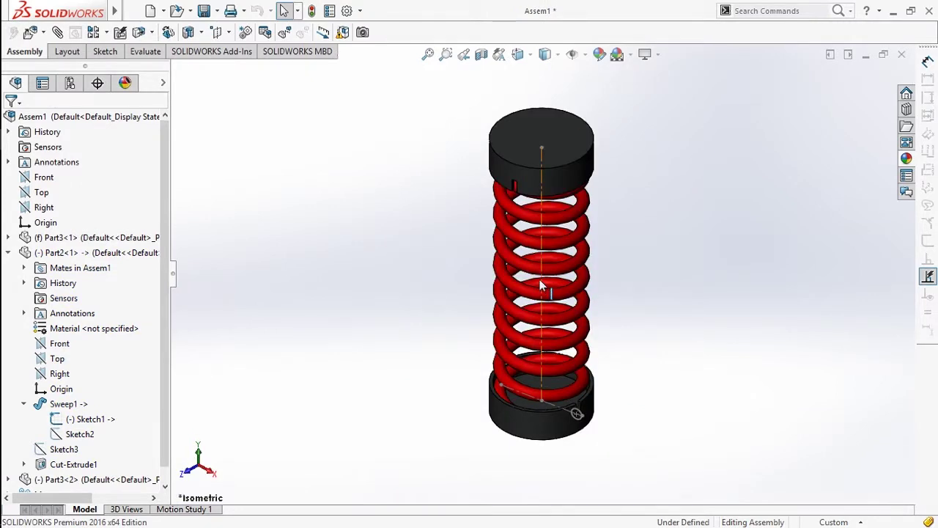
left_click(539, 285)
left_click(593, 236)
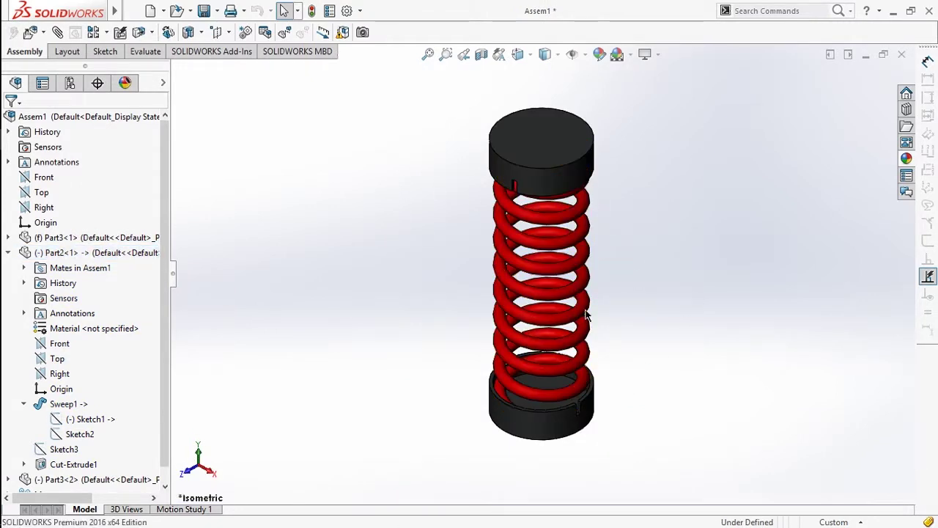
Drag the top cup up and down, rebuilding so the spring stretches and compresses with it.
left_click_drag(558, 172, 576, 306)
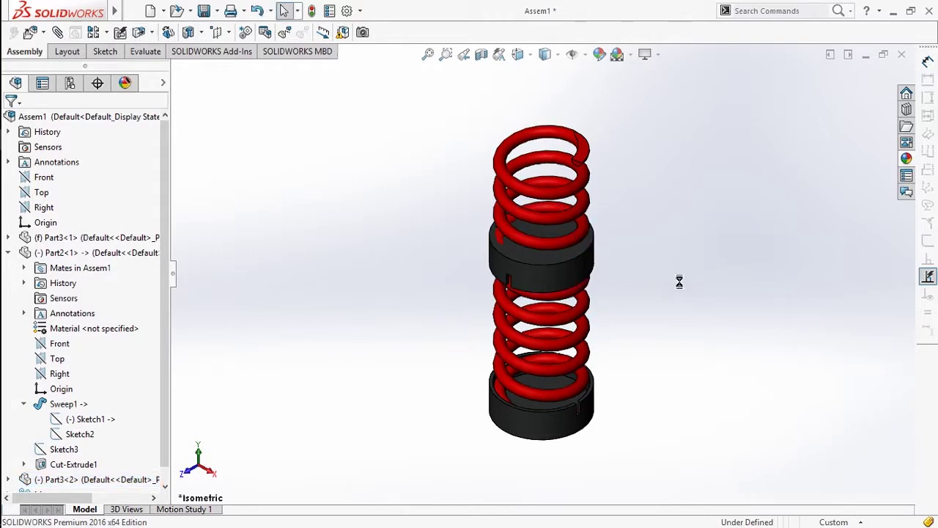
left_click_drag(555, 268, 553, 161)
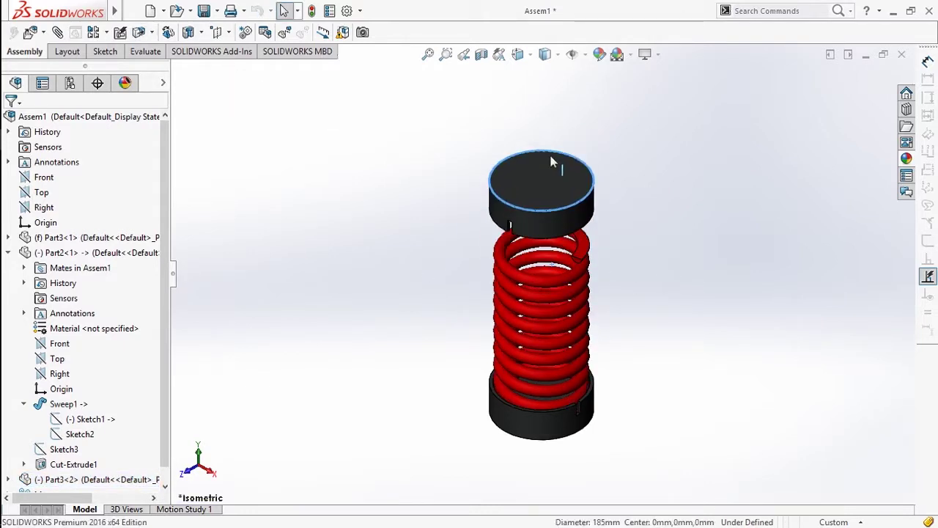
left_click(313, 13)
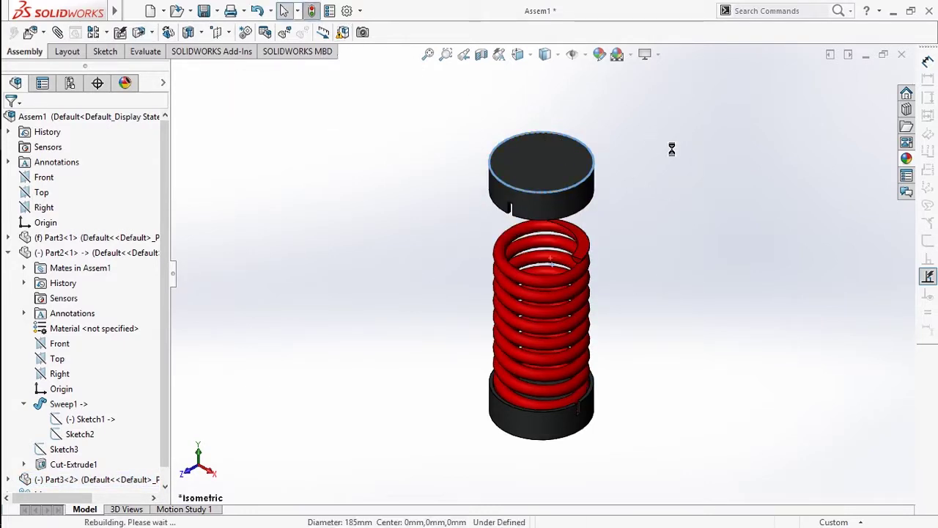
key("F9")
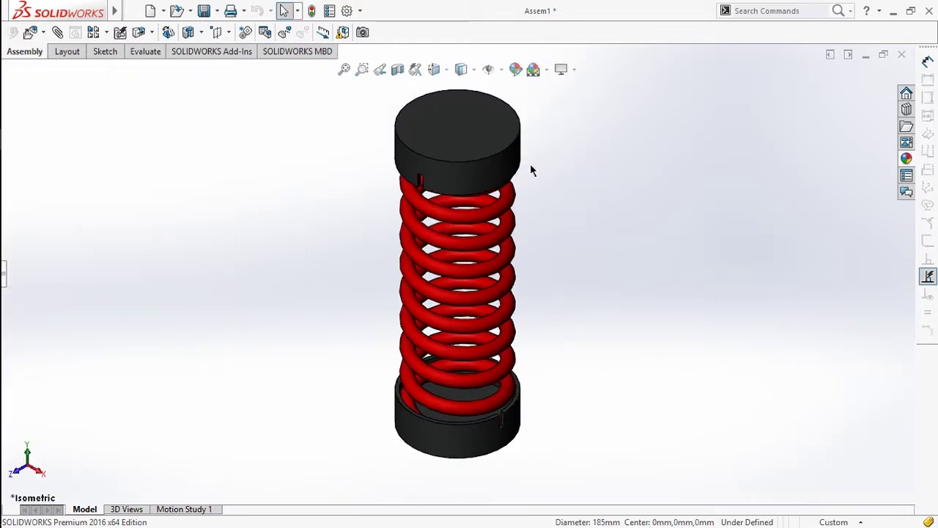
middle_click_drag(583, 256, 629, 252, "ctrl")
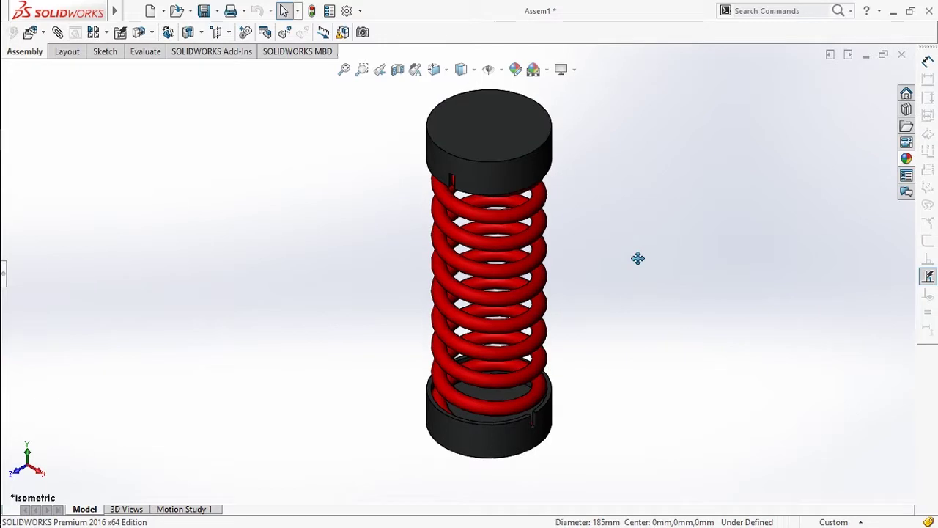
left_click(519, 139)
left_click_drag(538, 275, 551, 338)
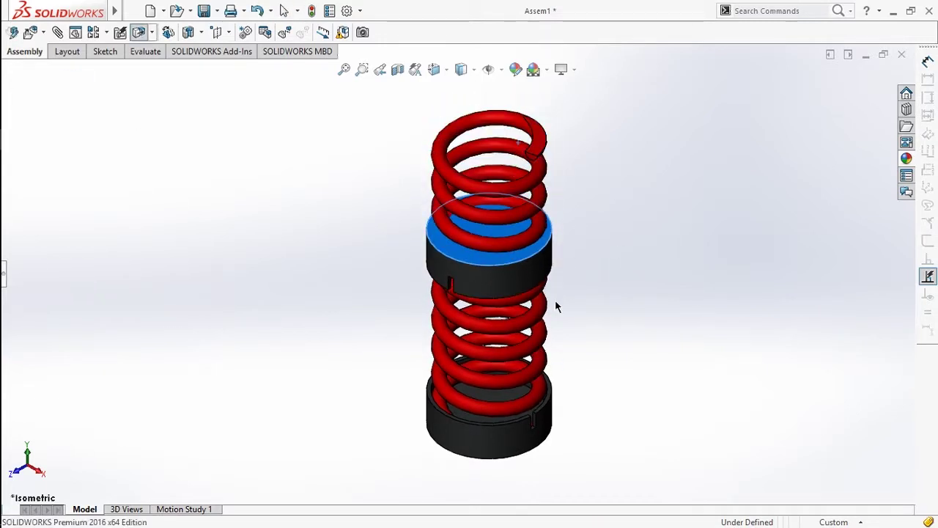
key("ctrl+b")
left_click(781, 230)
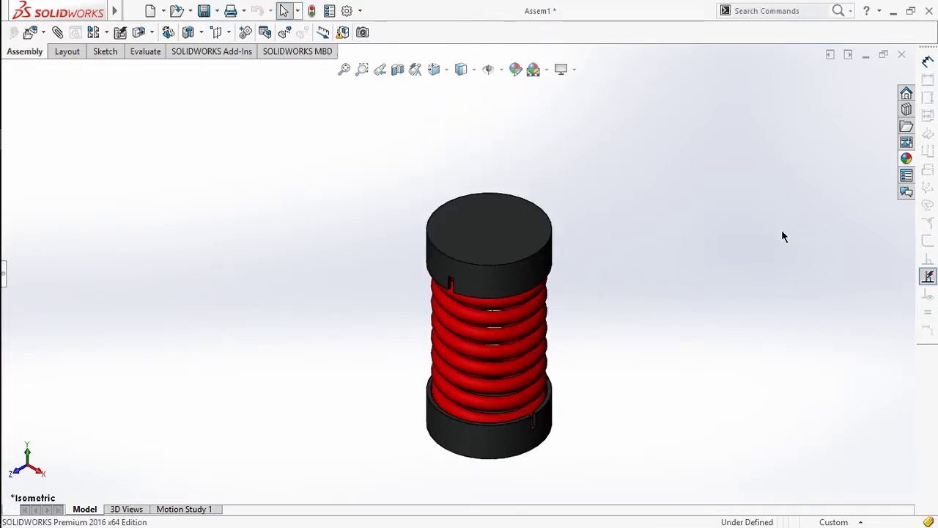
middle_click_drag(781, 229, 781, 189, "ctrl")
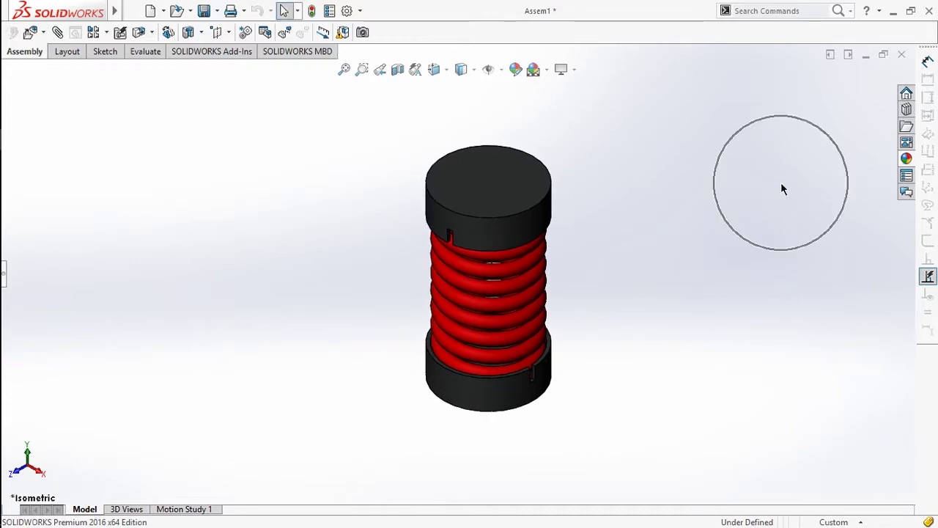